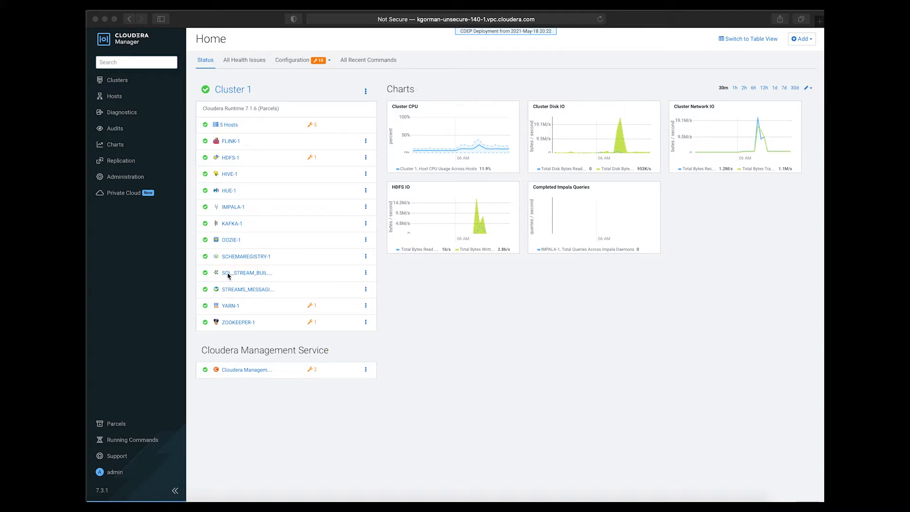
Open the Streams Messaging Manager web UI from the STREAMS_MESSAGING_MANAGER-1 service and show its Kafka topics.
{"action": "left_click", "coordinate": [239, 294]}
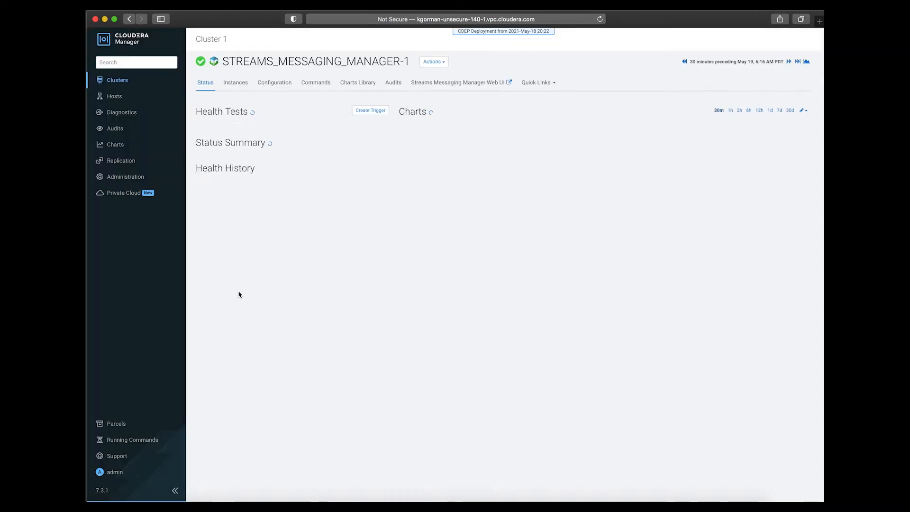
{"action": "left_click", "coordinate": [460, 88]}
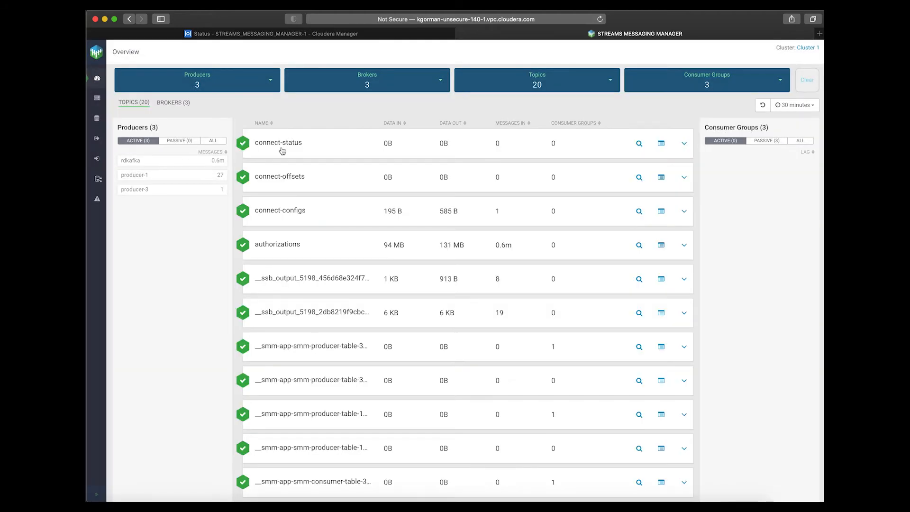
{"action": "left_click", "coordinate": [97, 119]}
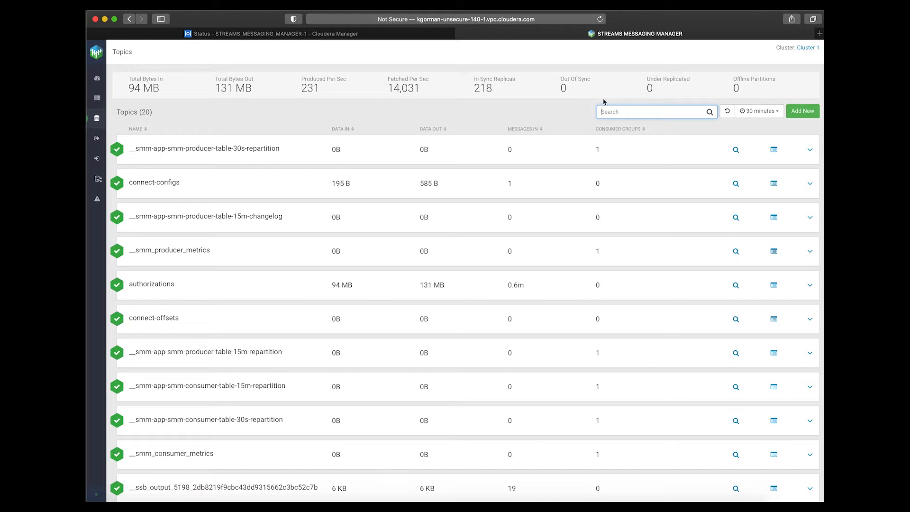
Search the topics for "autho" and open the authorizations topic's messages in the Data Explorer.
{"action": "type", "text": "autho"}
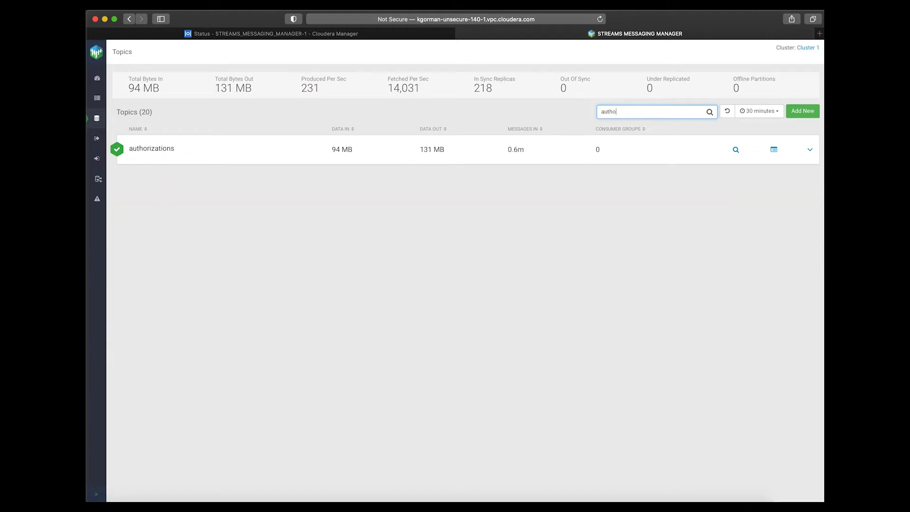
{"action": "left_click", "coordinate": [170, 151]}
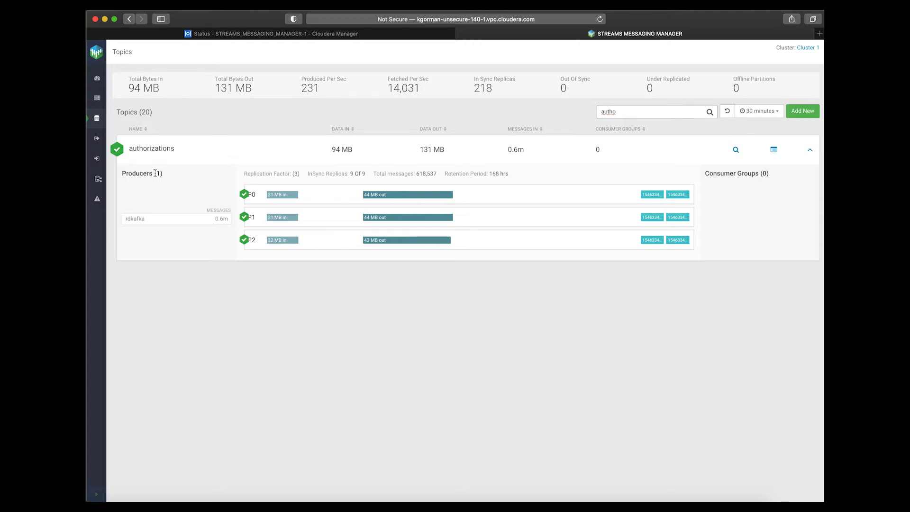
{"action": "left_click", "coordinate": [774, 151]}
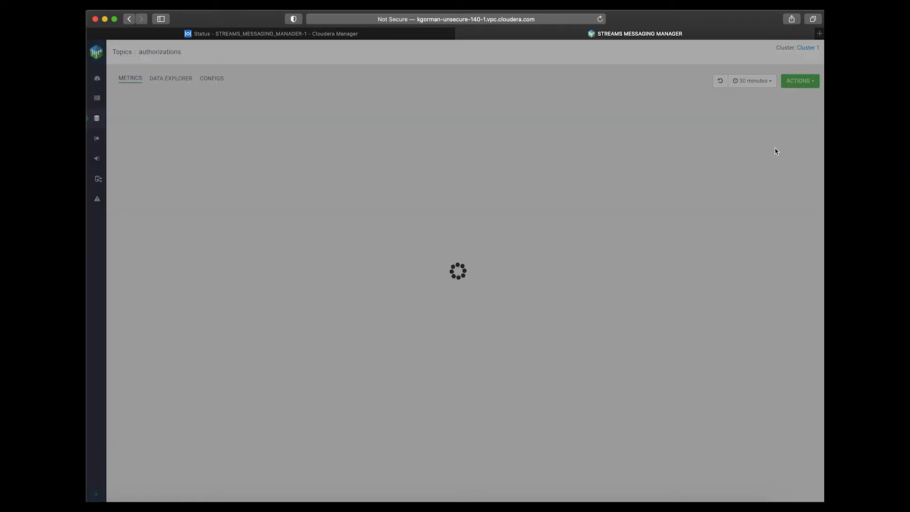
{"action": "left_click", "coordinate": [178, 81]}
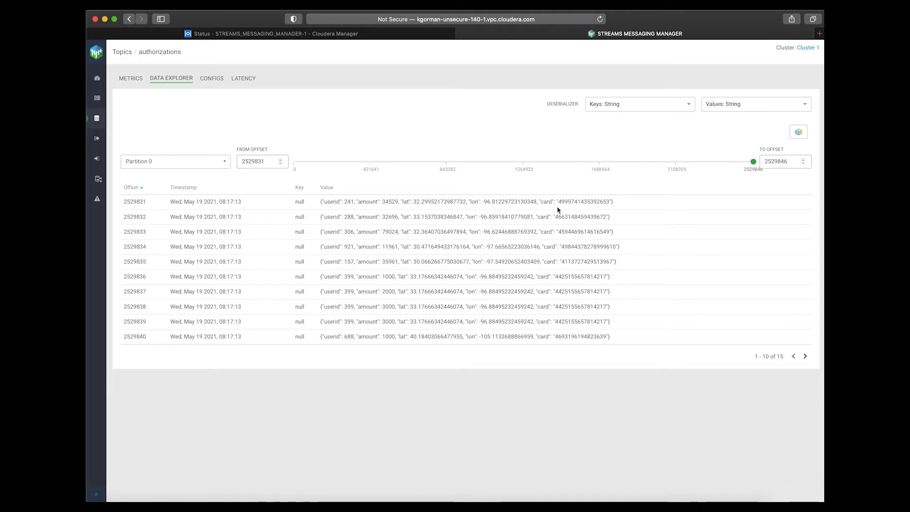
Examine the card, lon, lat and amount fields of the first authorizations message, and view the topic's metrics.
{"action": "double_click", "coordinate": [577, 201]}
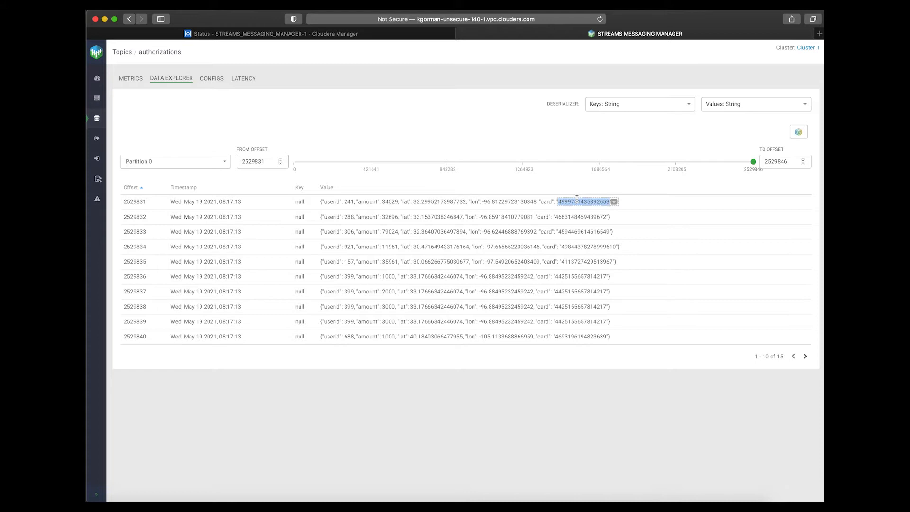
{"action": "double_click", "coordinate": [504, 201]}
{"action": "double_click", "coordinate": [445, 202]}
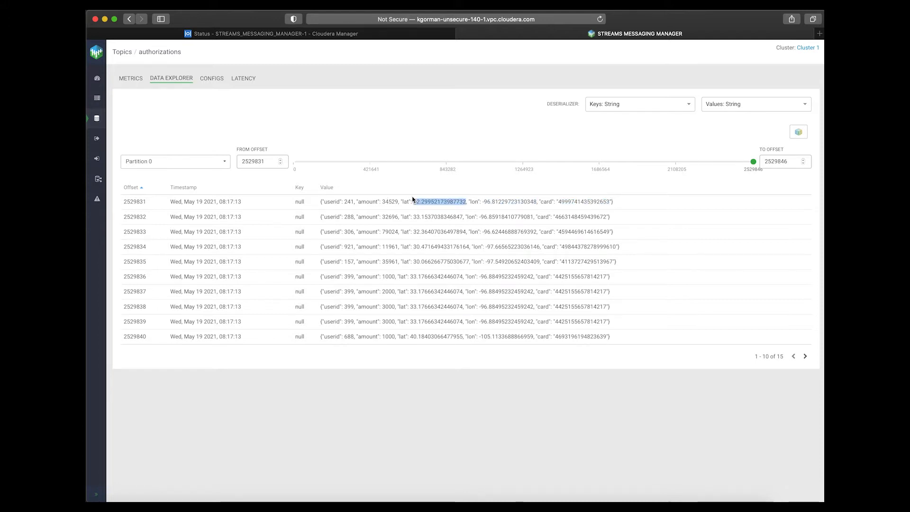
{"action": "left_click", "coordinate": [372, 200]}
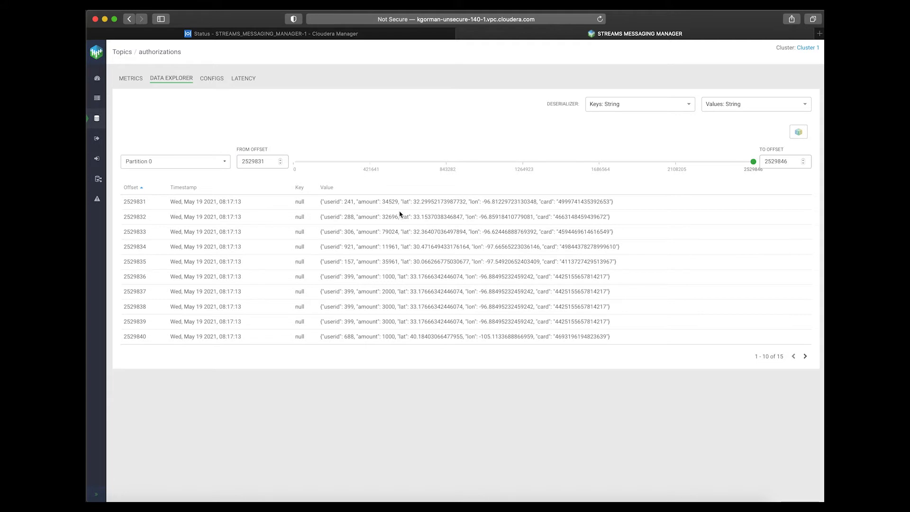
{"action": "left_click", "coordinate": [125, 81]}
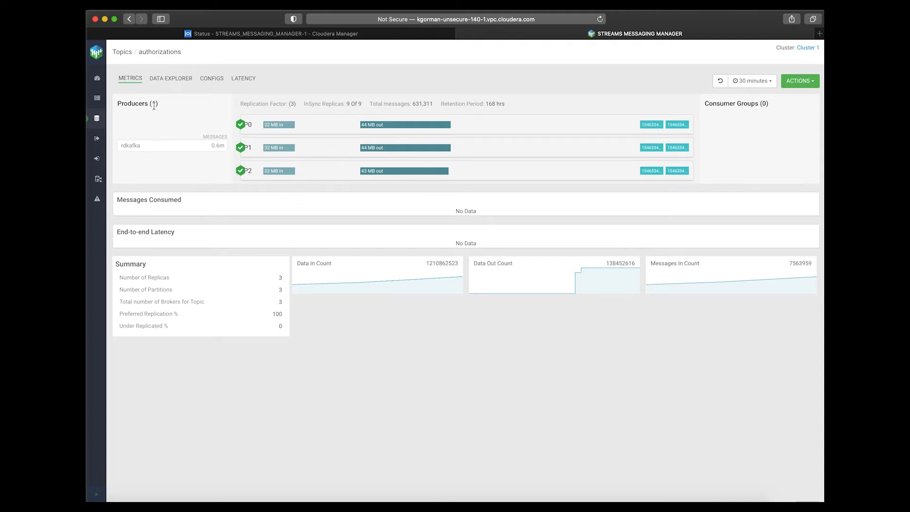
Add a Kafka topic named fraud with 3 partitions and the delete cleanup policy.
{"action": "left_click", "coordinate": [98, 119]}
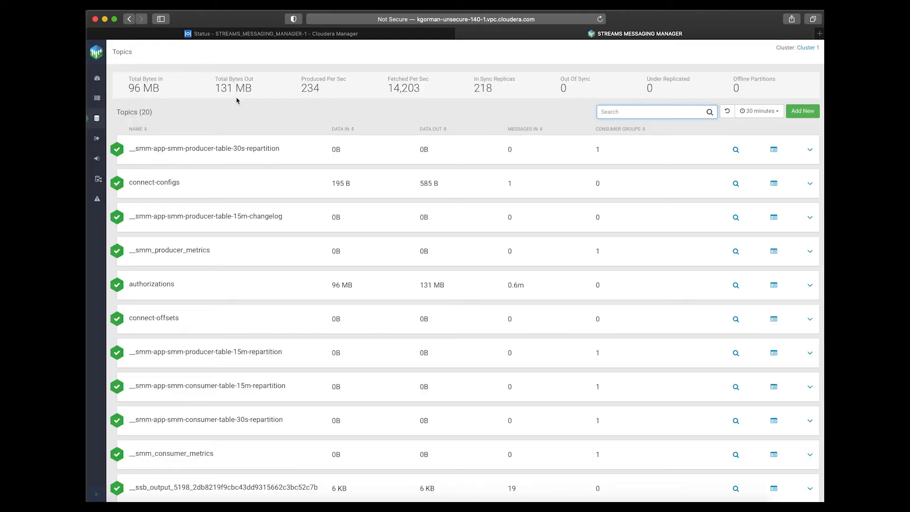
{"action": "left_click", "coordinate": [798, 114]}
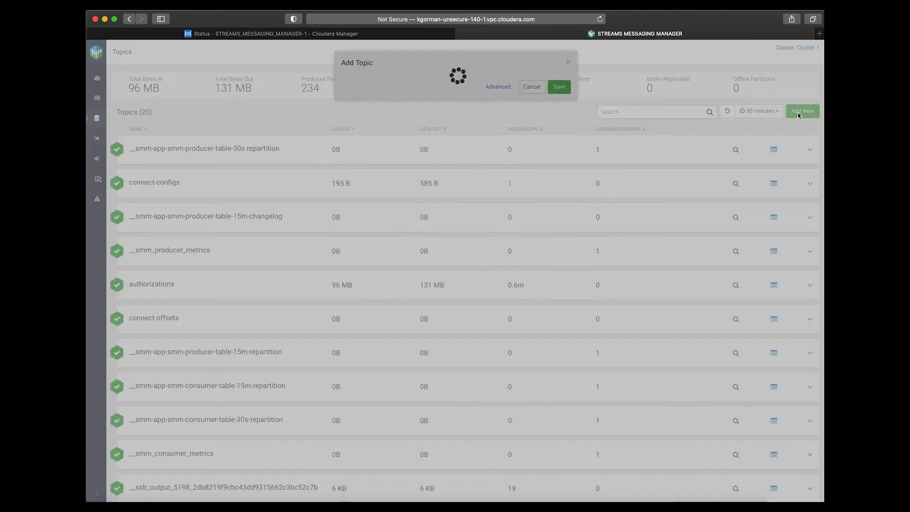
{"action": "left_click", "coordinate": [443, 91]}
{"action": "type", "text": "f"}
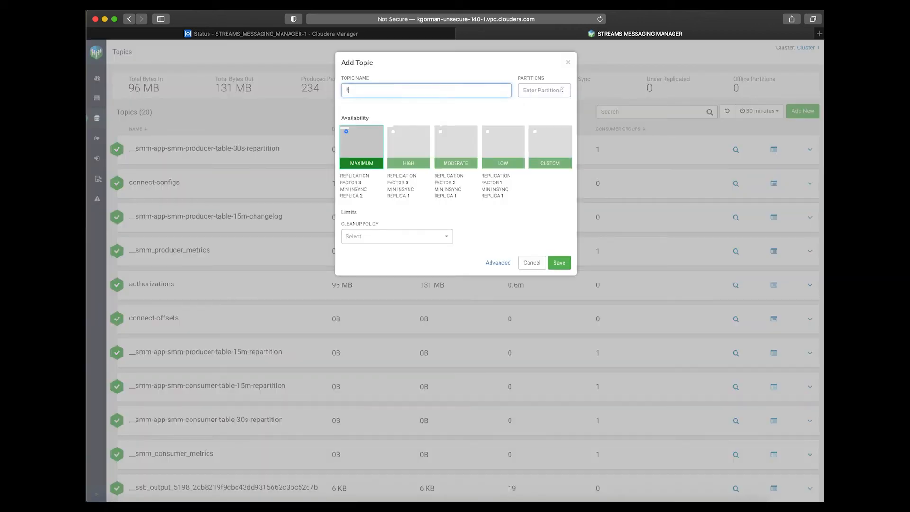
{"action": "type", "text": "raud"}
{"action": "left_click", "coordinate": [542, 91]}
{"action": "type", "text": "3"}
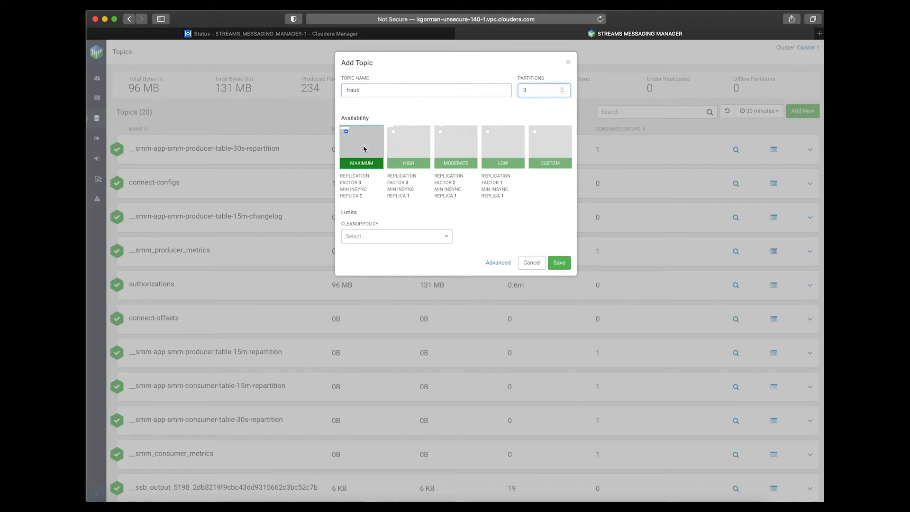
{"action": "left_click", "coordinate": [367, 236]}
{"action": "left_click", "coordinate": [364, 264]}
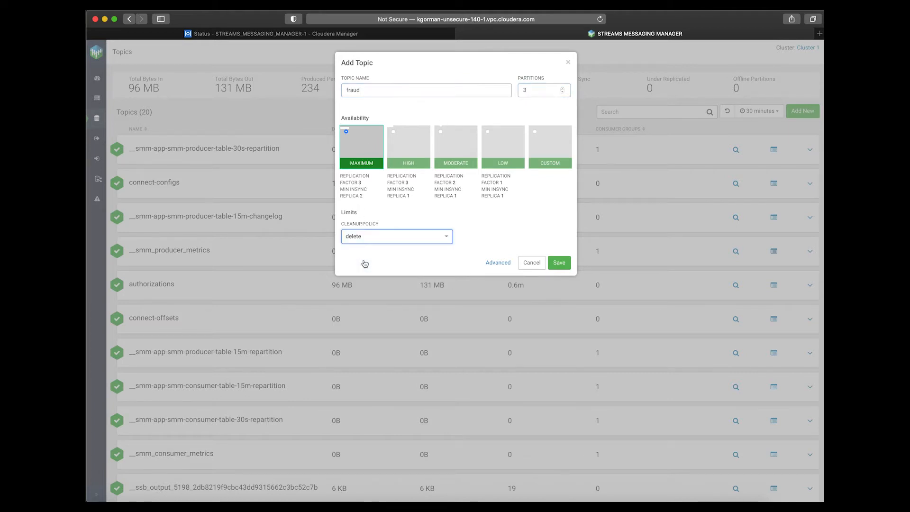
{"action": "left_click", "coordinate": [559, 263]}
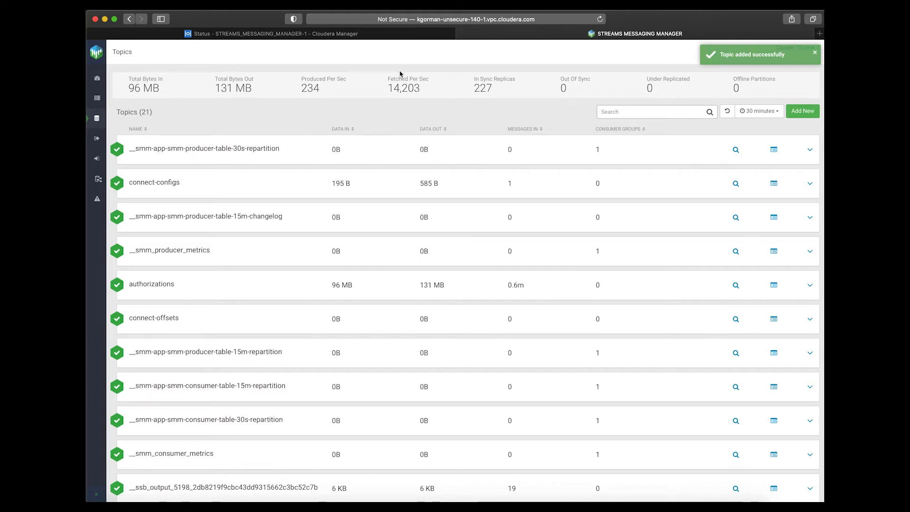
Return to Cloudera Manager and open the Streaming SQL Console from the cluster's SQL_STREAM_BUILDER-1 service.
{"action": "left_click", "coordinate": [392, 34]}
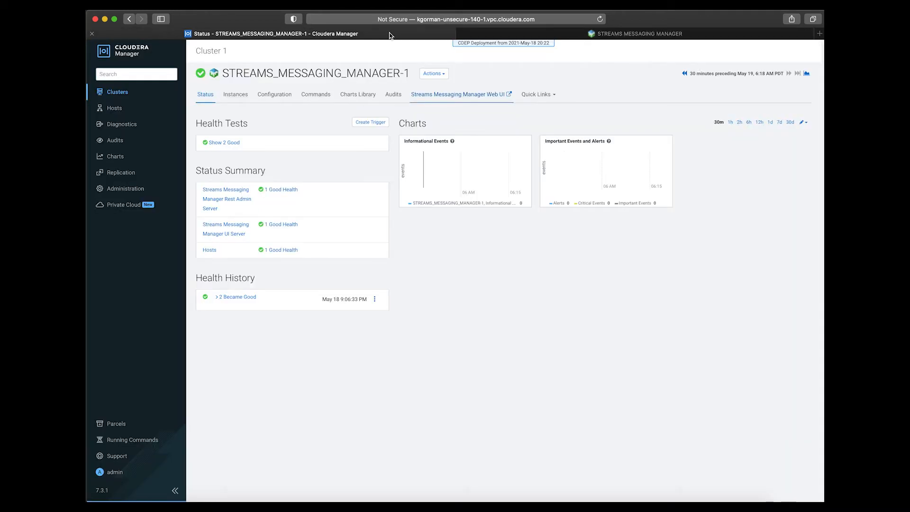
{"action": "left_click", "coordinate": [123, 56]}
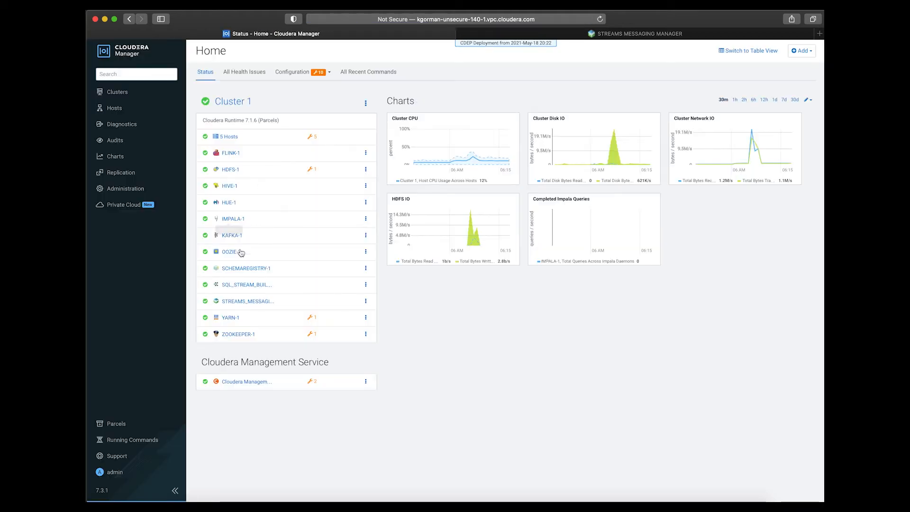
{"action": "left_click", "coordinate": [241, 286]}
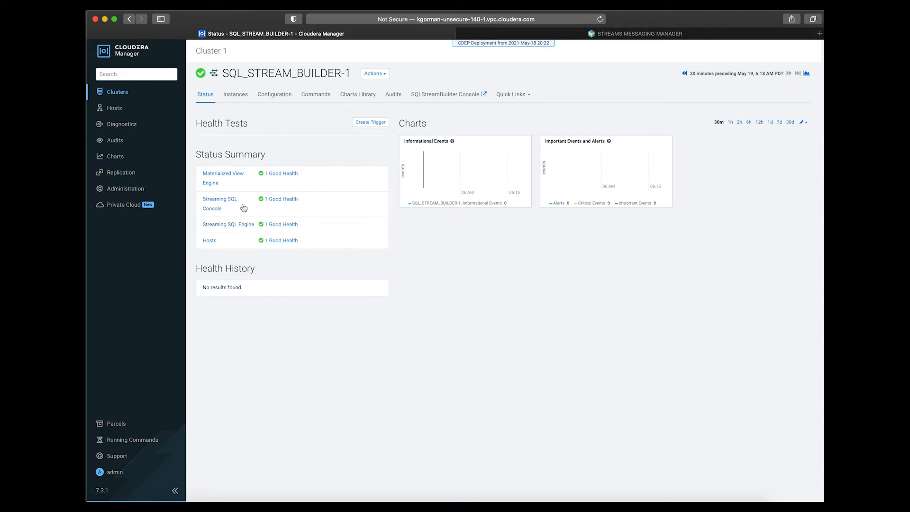
{"action": "left_click", "coordinate": [450, 93]}
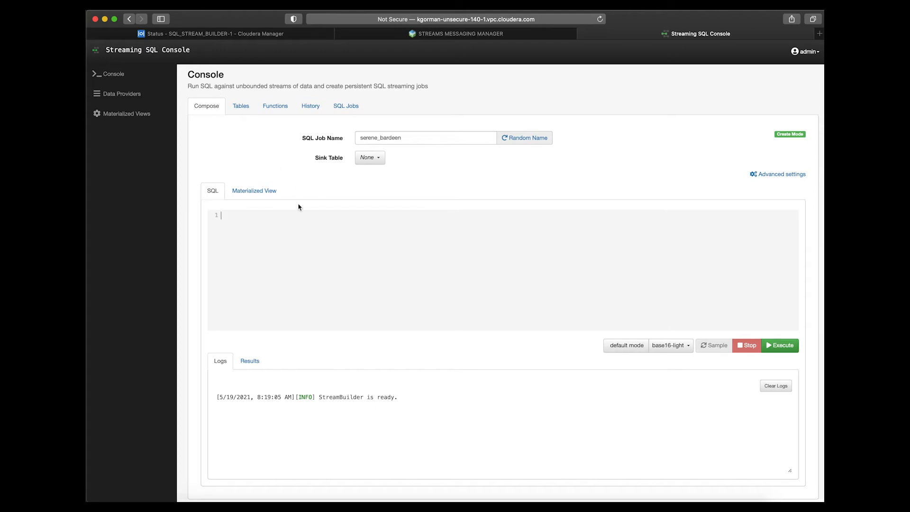
Load the query summing amounts per userid over a 10-second window from the history and examine its columns, tumble grouping and source table.
{"action": "left_click", "coordinate": [310, 107]}
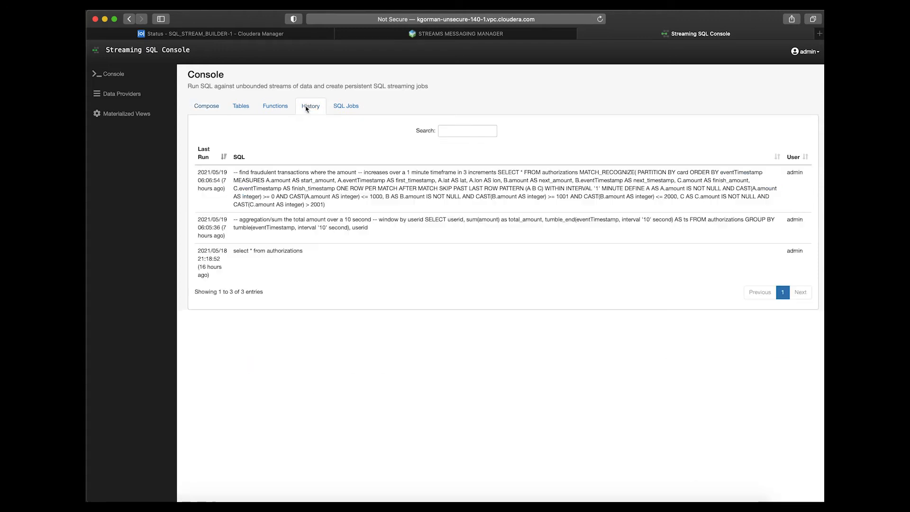
{"action": "left_click", "coordinate": [277, 222]}
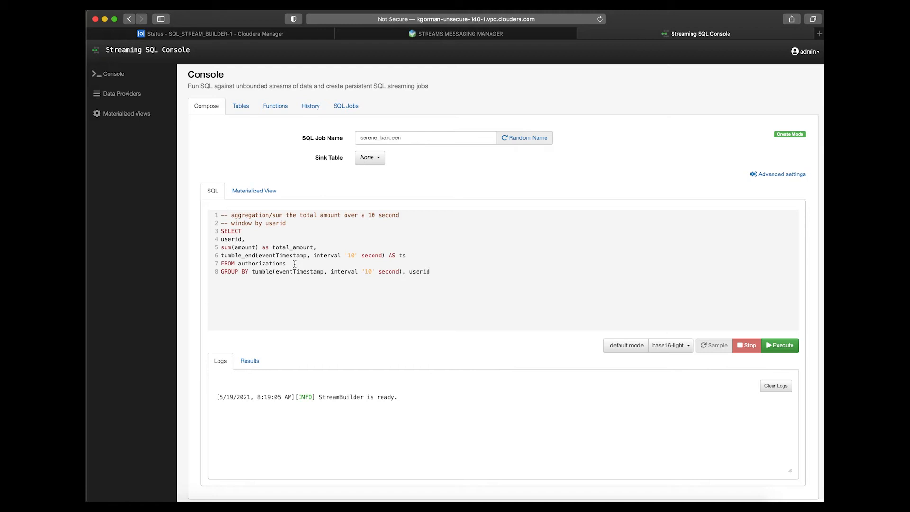
{"action": "double_click", "coordinate": [232, 240]}
{"action": "left_click", "coordinate": [226, 250]}
{"action": "left_click_drag", "start_coordinate": [221, 256], "coordinate": [407, 257]}
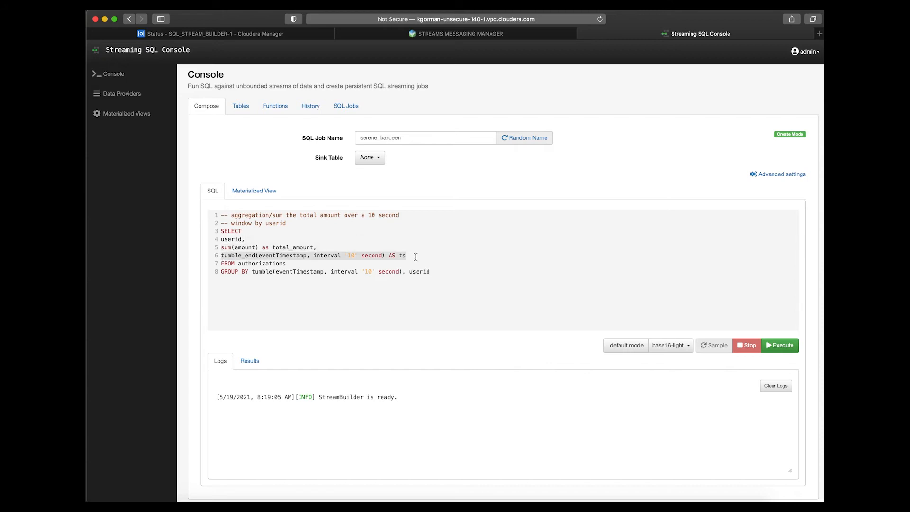
{"action": "double_click", "coordinate": [258, 273]}
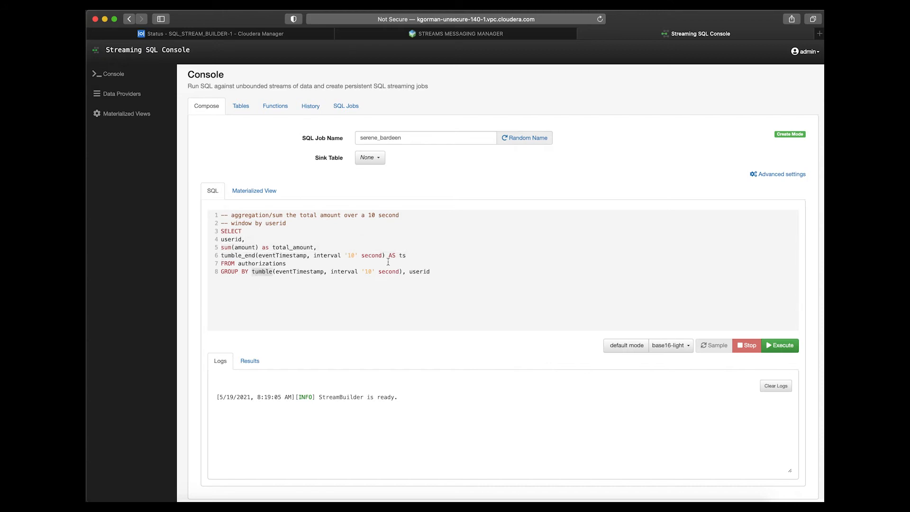
{"action": "double_click", "coordinate": [413, 272]}
{"action": "double_click", "coordinate": [262, 263]}
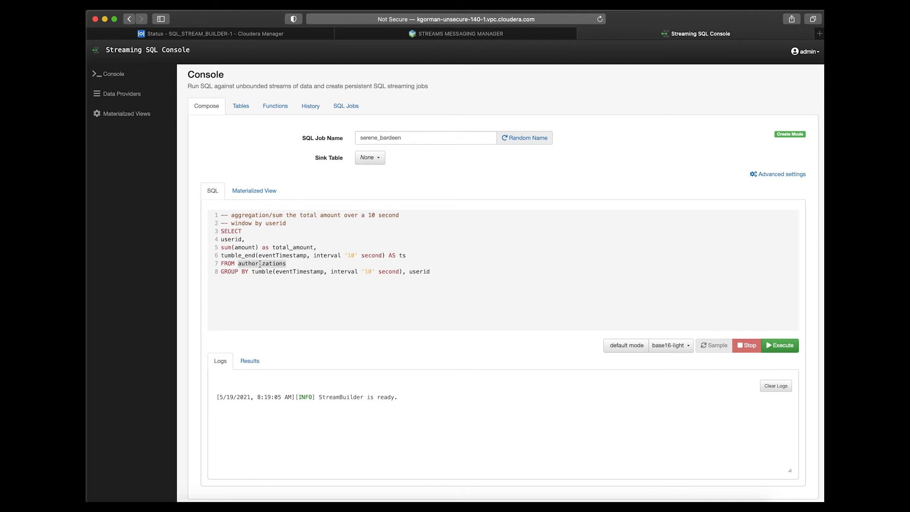
Open the authorizations Kafka table for editing, review its schema and detect the schema again.
{"action": "left_click", "coordinate": [242, 107]}
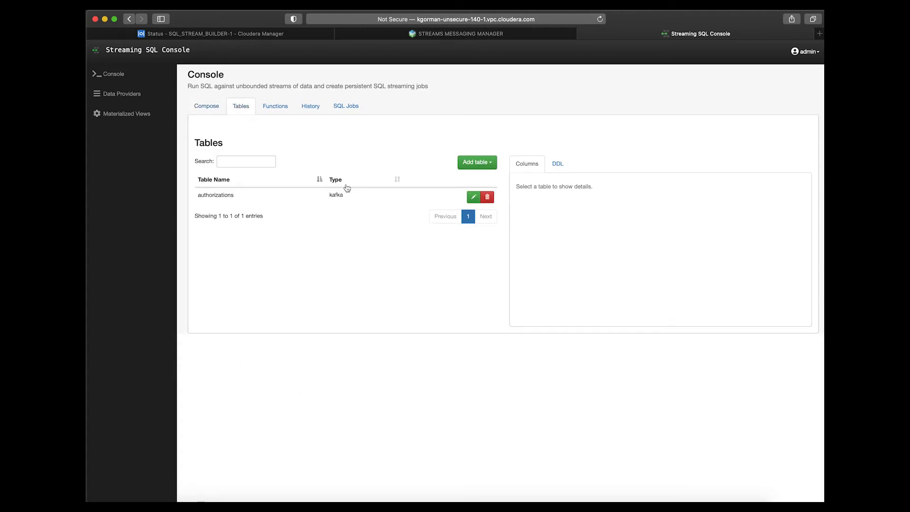
{"action": "left_click", "coordinate": [475, 197]}
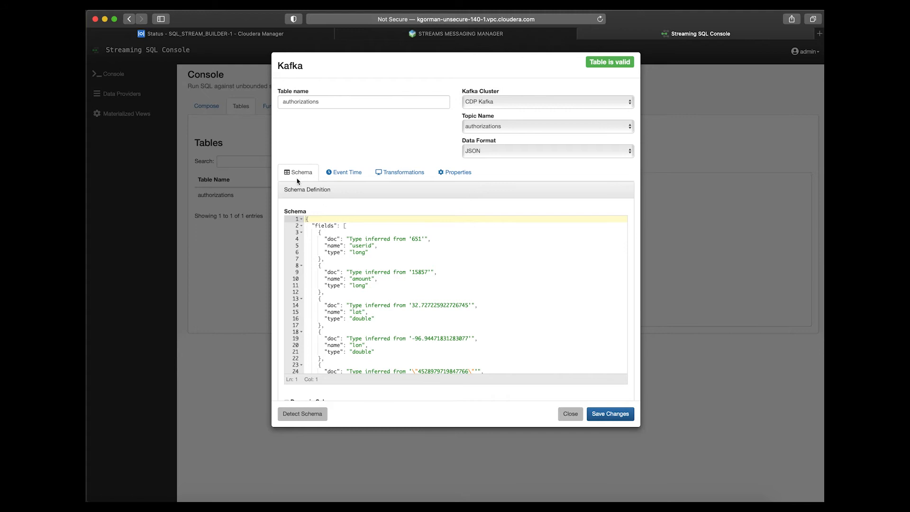
{"action": "scroll", "coordinate": [354, 297], "scroll_direction": "down", "scroll_amount": 5}
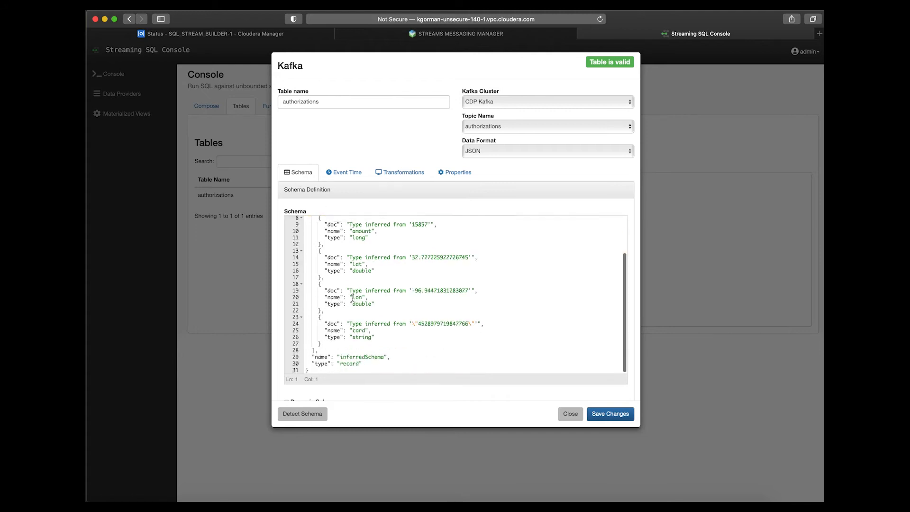
{"action": "scroll", "coordinate": [353, 297], "scroll_direction": "up", "scroll_amount": 5}
{"action": "left_click", "coordinate": [308, 415]}
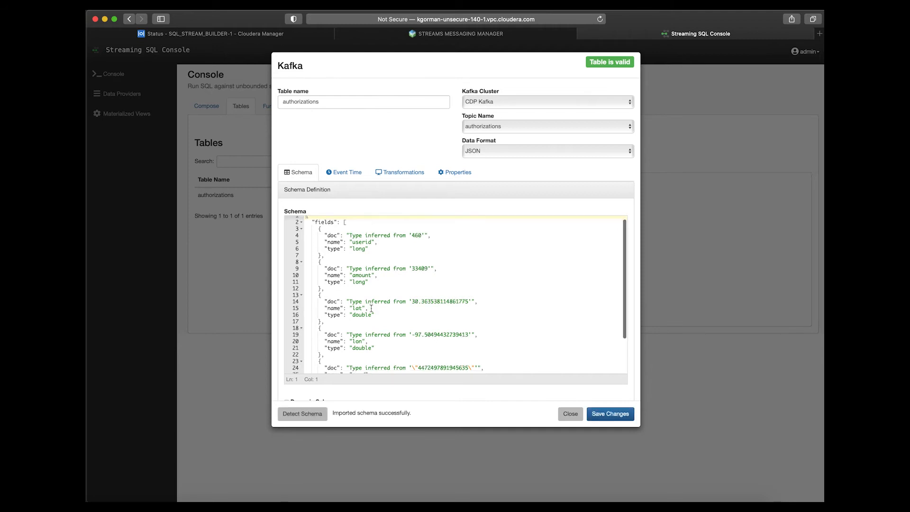
Examine the detected schema fields and the event time watermark settings of the authorizations table.
{"action": "scroll", "coordinate": [371, 308], "scroll_direction": "down", "scroll_amount": 2}
{"action": "scroll", "coordinate": [371, 308], "scroll_direction": "down", "scroll_amount": 2}
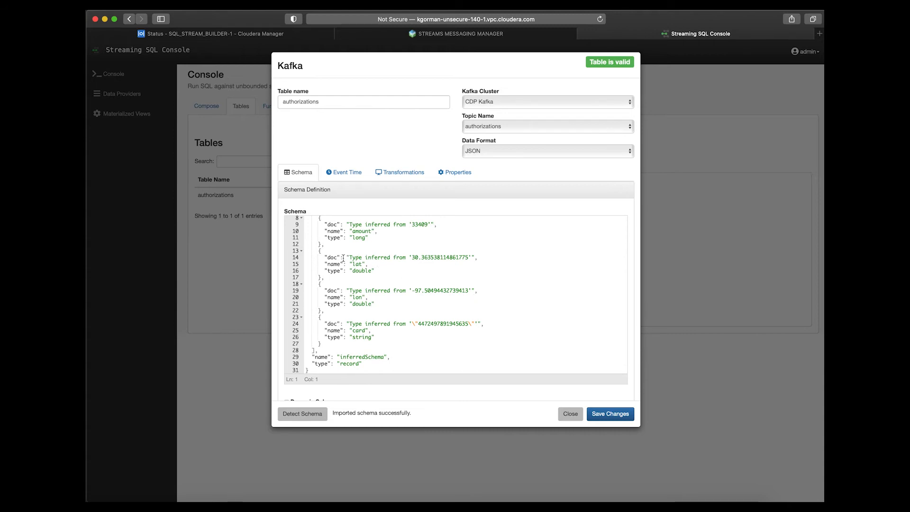
{"action": "scroll", "coordinate": [374, 270], "scroll_direction": "up", "scroll_amount": 3}
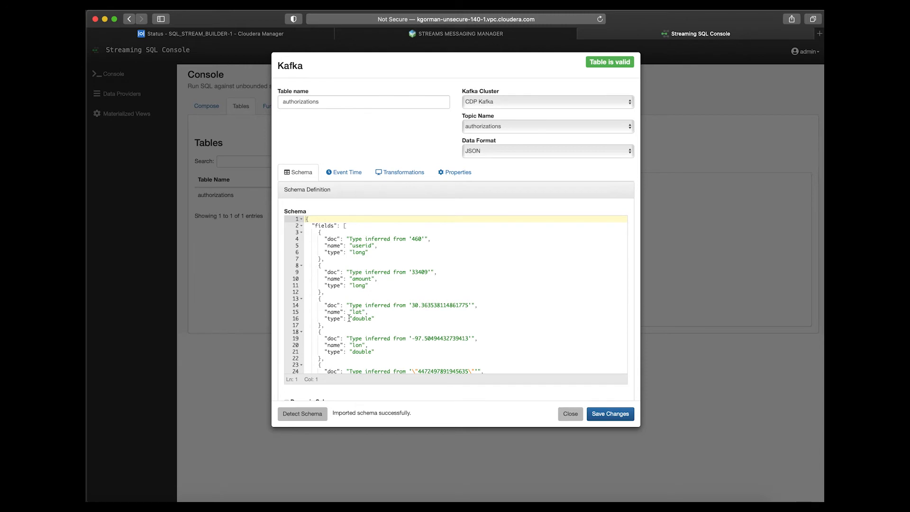
{"action": "scroll", "coordinate": [349, 319], "scroll_direction": "down", "scroll_amount": 3}
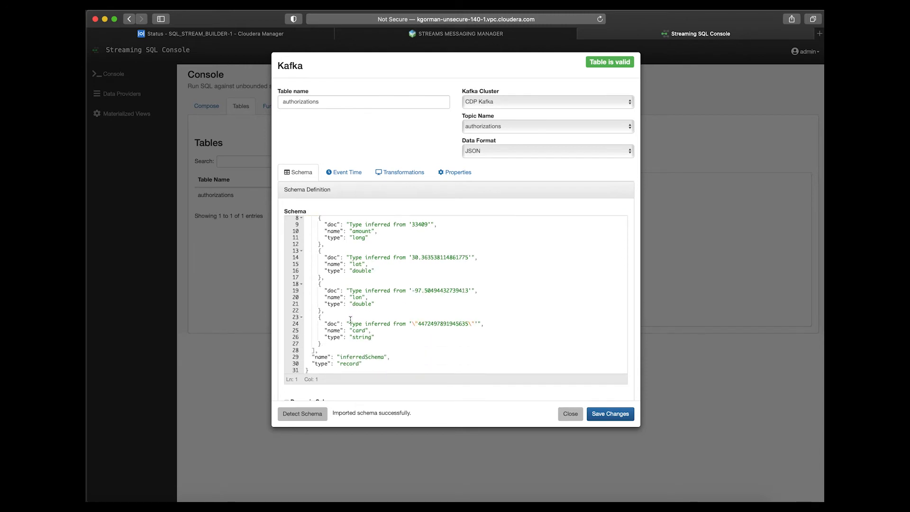
{"action": "left_click", "coordinate": [346, 178]}
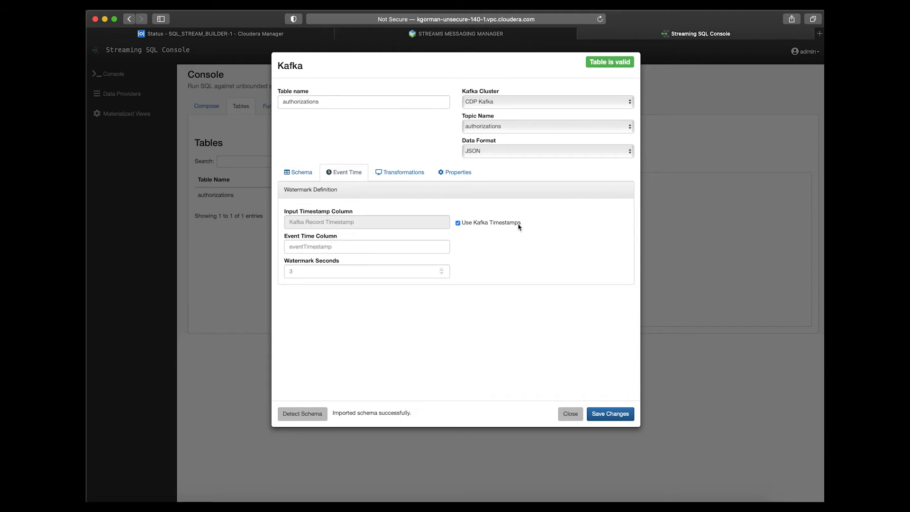
{"action": "left_click", "coordinate": [300, 173]}
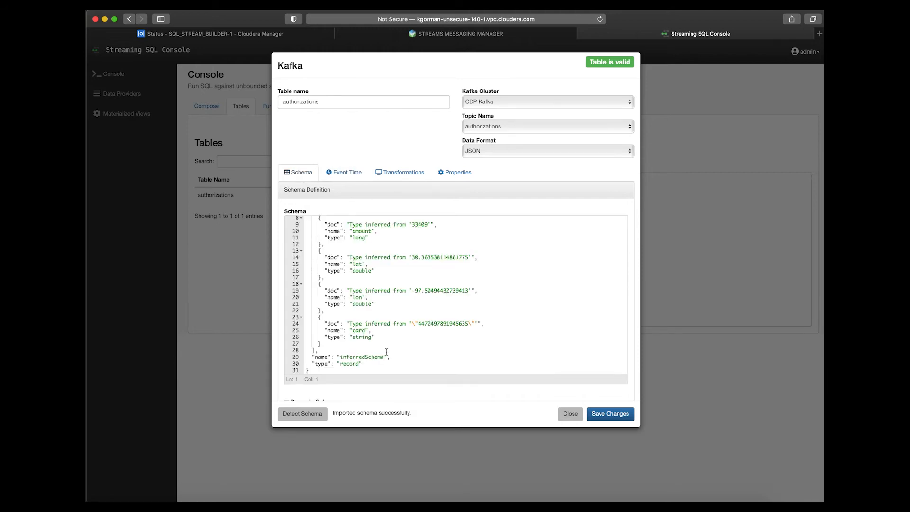
Review the authorizations table's schema, event time, data format, topic and properties settings, then close the table without saving.
{"action": "scroll", "coordinate": [386, 352], "scroll_direction": "down", "scroll_amount": 5}
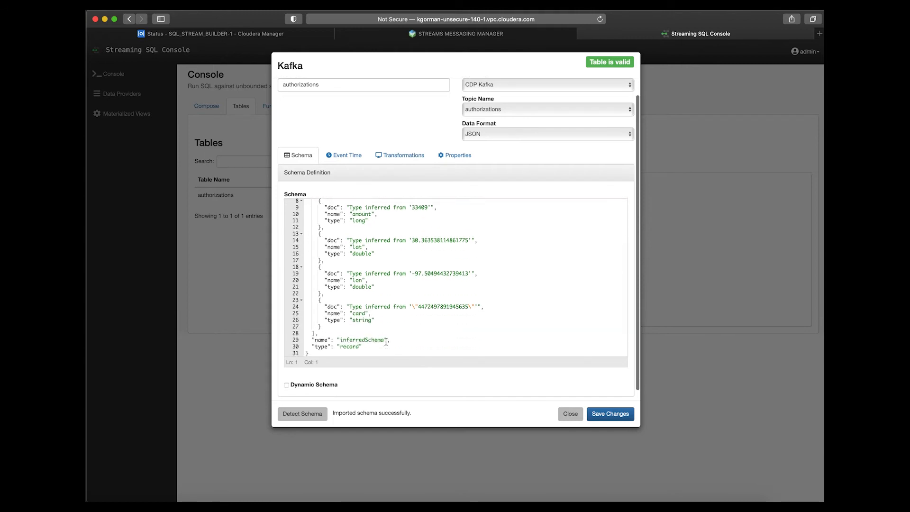
{"action": "left_click", "coordinate": [343, 156]}
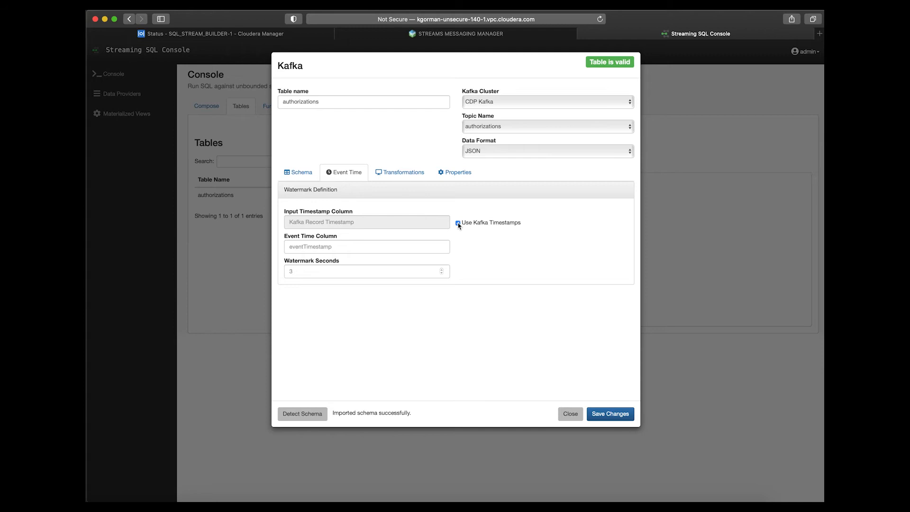
{"action": "left_click", "coordinate": [477, 151]}
{"action": "left_click", "coordinate": [481, 154]}
{"action": "left_click", "coordinate": [477, 127]}
{"action": "left_click", "coordinate": [477, 127]}
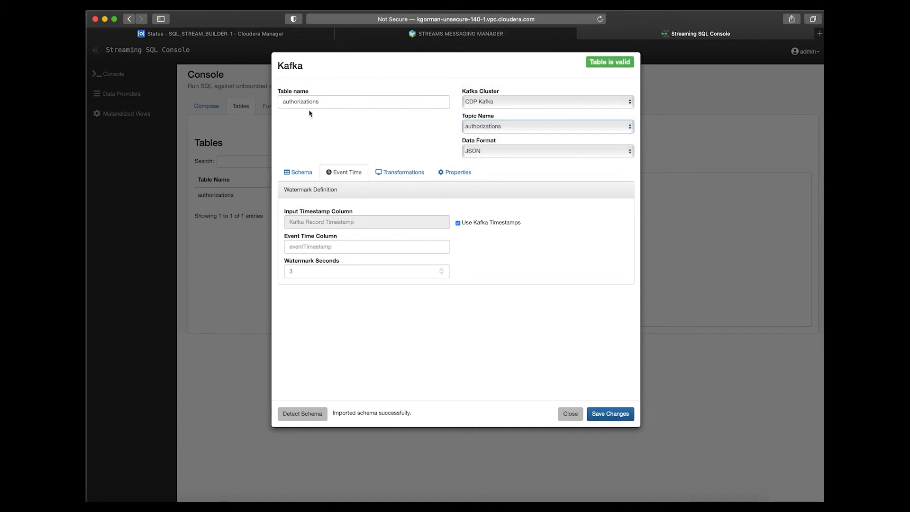
{"action": "left_click", "coordinate": [456, 172]}
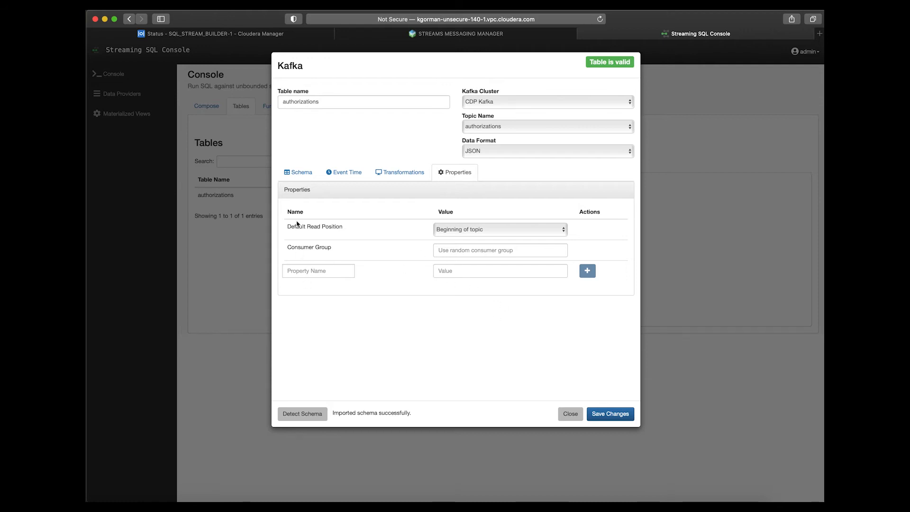
{"action": "left_click", "coordinate": [292, 173]}
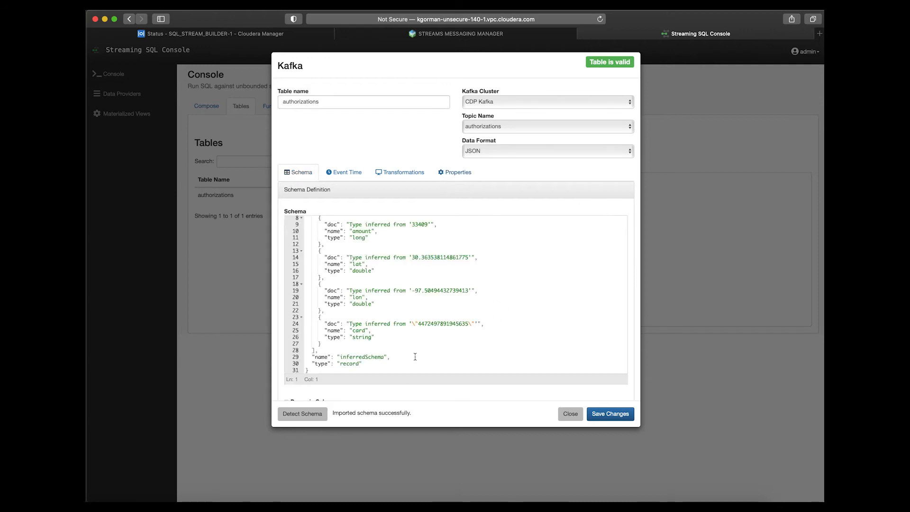
{"action": "left_click", "coordinate": [568, 416]}
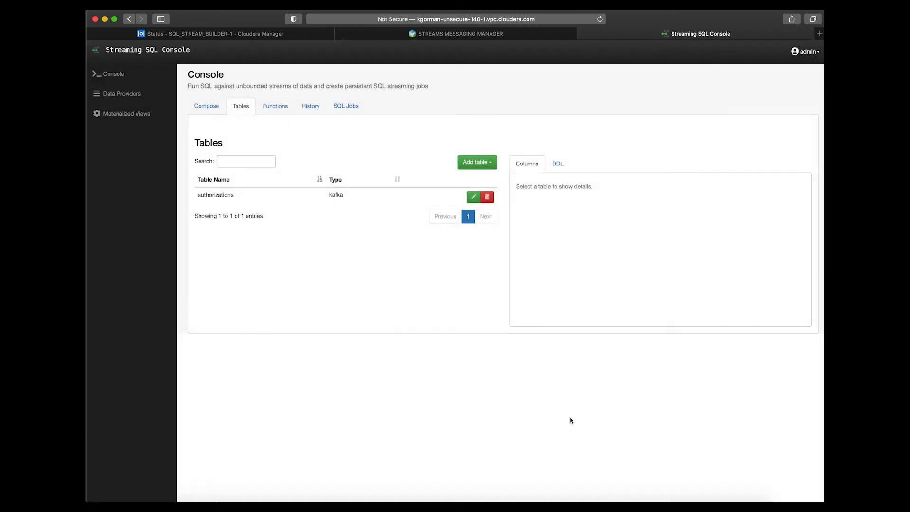
Replace the composed query with "describe authorizations;", execute it and examine the table's columns and types.
{"action": "left_click", "coordinate": [206, 106]}
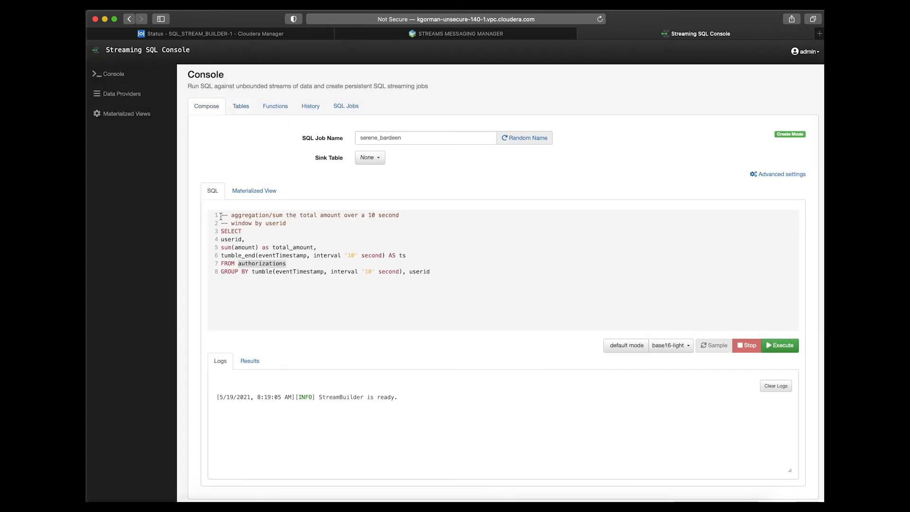
{"action": "left_click_drag", "start_coordinate": [221, 214], "coordinate": [377, 299]}
{"action": "type", "text": "desci"}
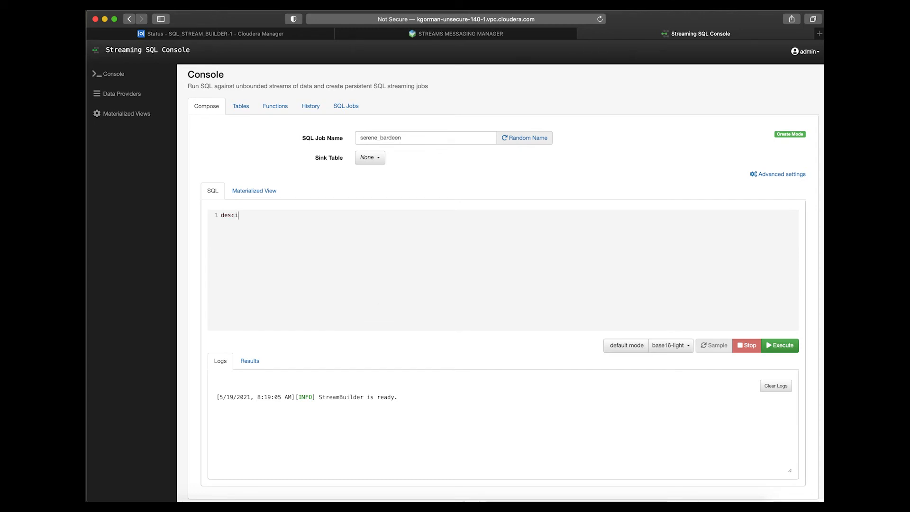
{"action": "key", "text": "BackSpace"}
{"action": "type", "text": "ribe authorizations;"}
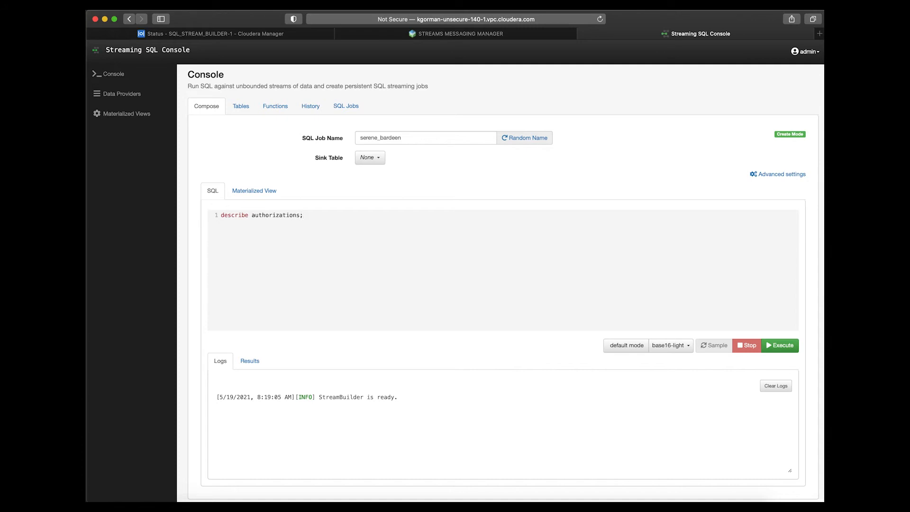
{"action": "key", "text": "ctrl+Return"}
{"action": "scroll", "coordinate": [461, 381], "scroll_direction": "down", "scroll_amount": 2}
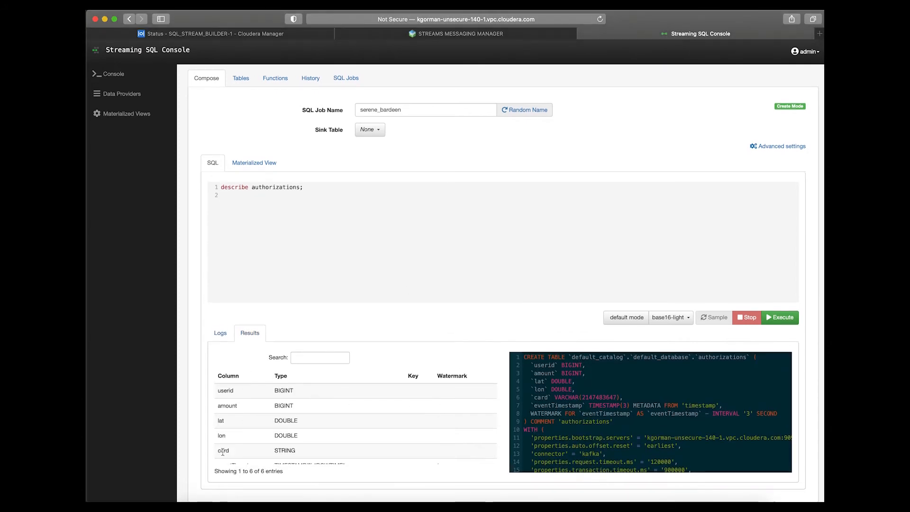
Load the 10-second sum-by-userid query from the history, execute it, review the streamed results and stop the job.
{"action": "left_click", "coordinate": [309, 82]}
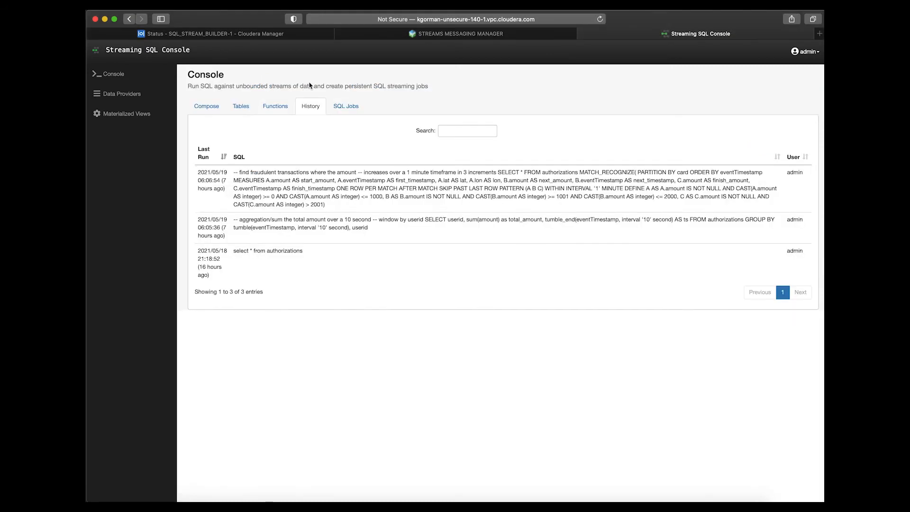
{"action": "left_click", "coordinate": [282, 224]}
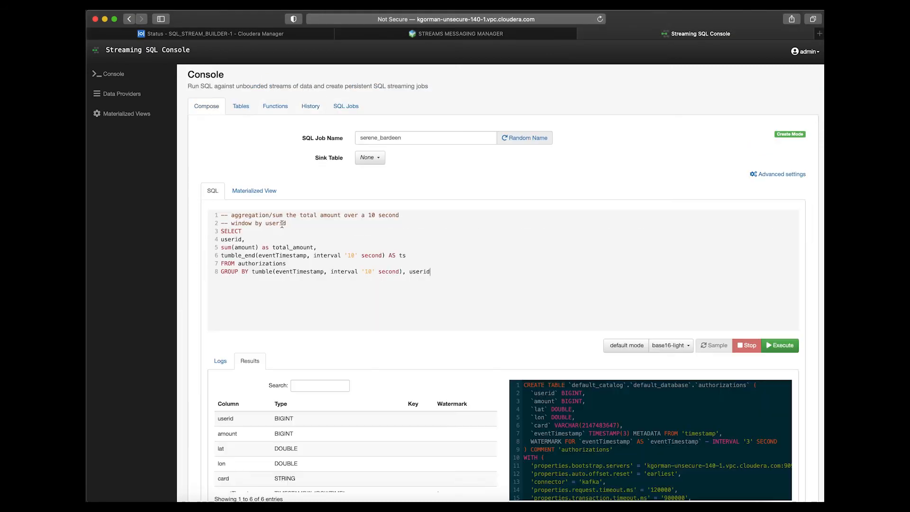
{"action": "left_click", "coordinate": [783, 345]}
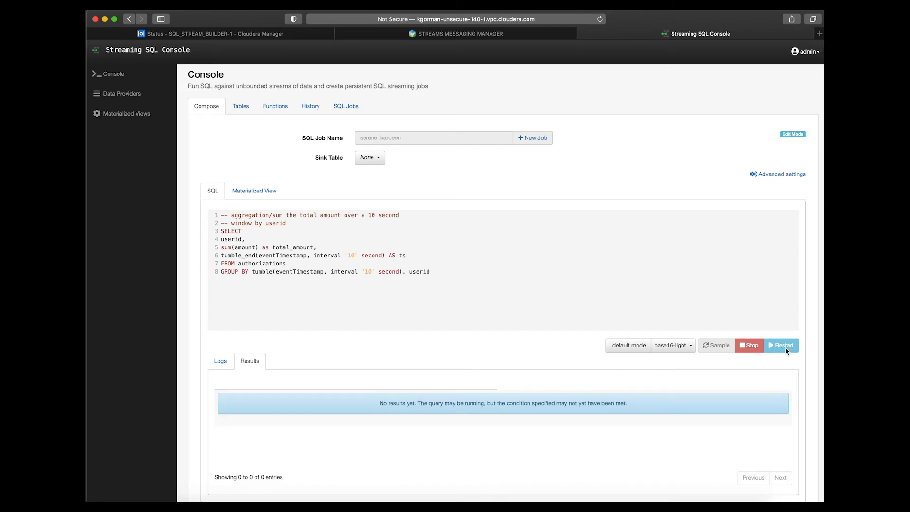
{"action": "left_click", "coordinate": [220, 361]}
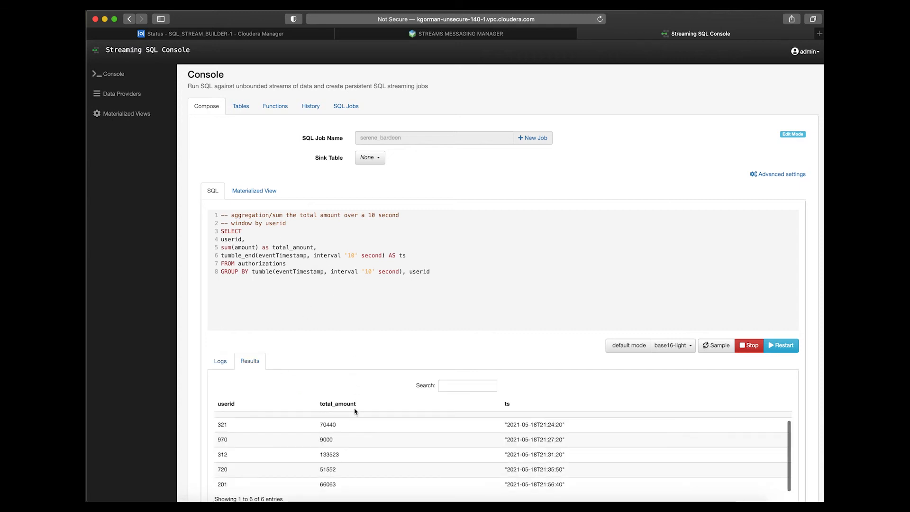
{"action": "scroll", "coordinate": [355, 411], "scroll_direction": "down", "scroll_amount": 3}
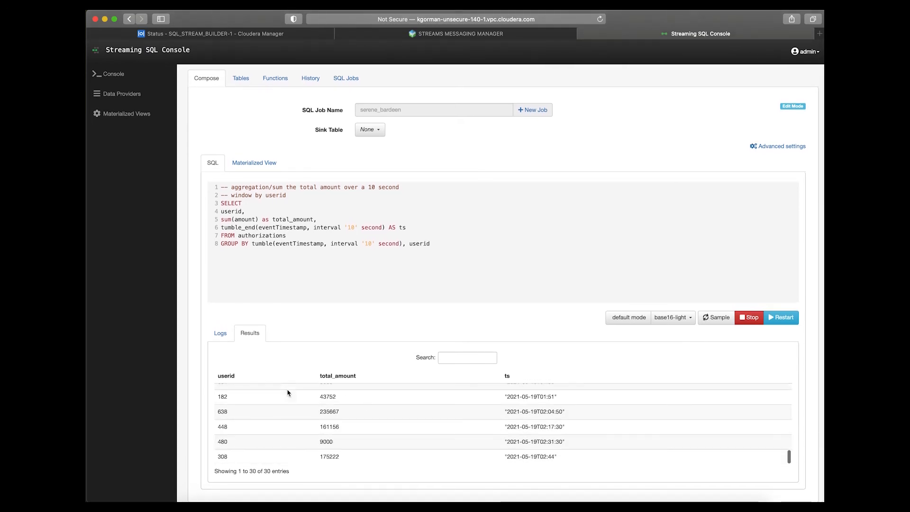
{"action": "left_click", "coordinate": [748, 317]}
Start a new SQL job and load the fraudulent transactions MATCH_RECOGNIZE query from the history.
{"action": "left_click", "coordinate": [118, 76]}
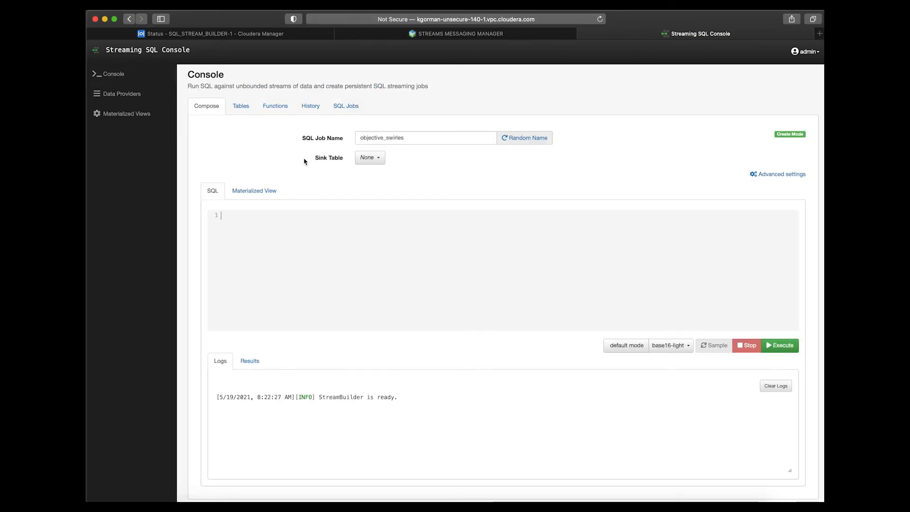
{"action": "left_click", "coordinate": [311, 106]}
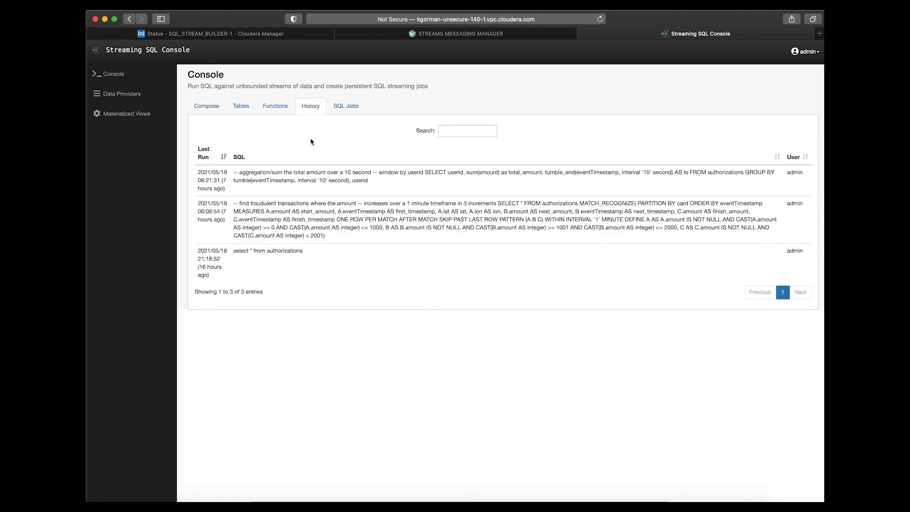
{"action": "left_click", "coordinate": [305, 204]}
{"action": "scroll", "coordinate": [256, 237], "scroll_direction": "up", "scroll_amount": 5}
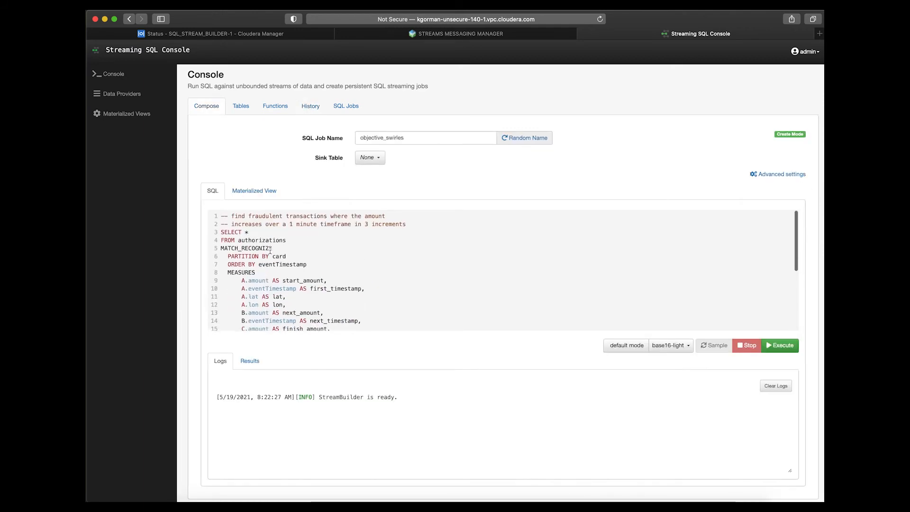
Examine the MATCH_RECOGNIZE clause of the fraud query, including its card partition and eventTimestamp ordering.
{"action": "double_click", "coordinate": [237, 247]}
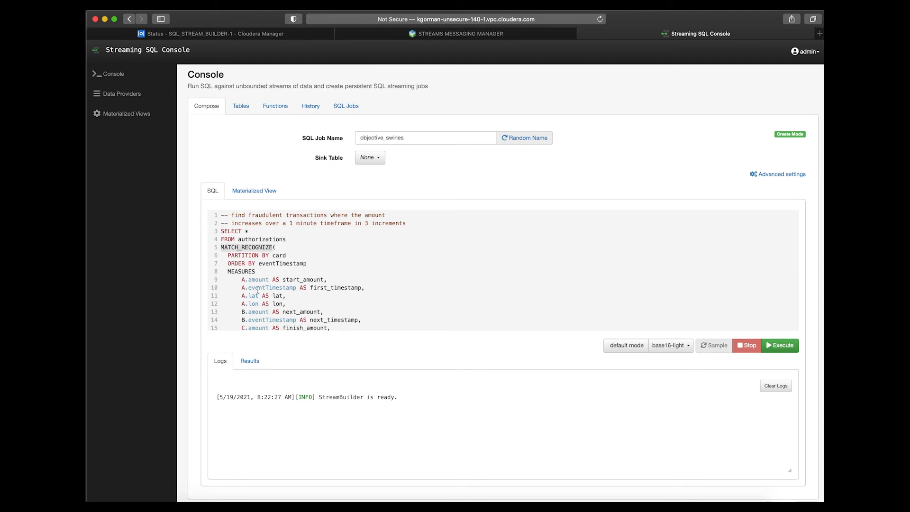
{"action": "scroll", "coordinate": [257, 290], "scroll_direction": "down", "scroll_amount": 1}
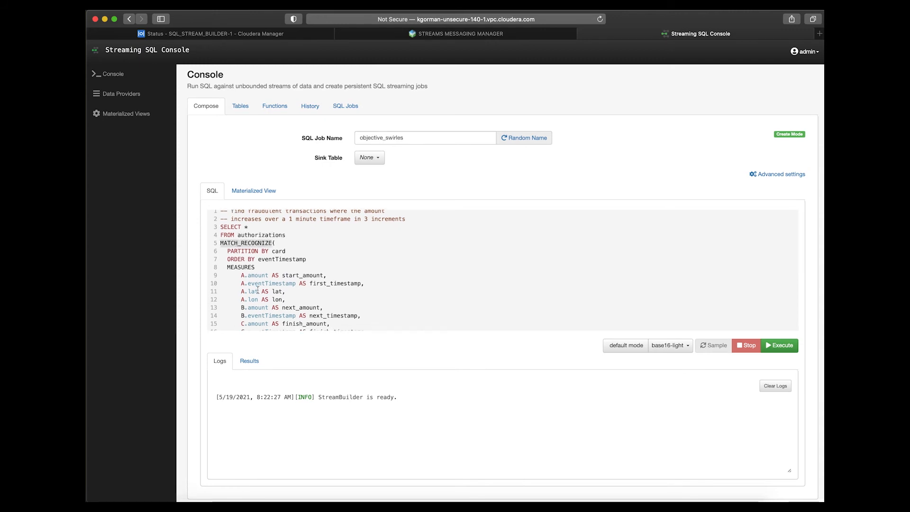
{"action": "scroll", "coordinate": [258, 290], "scroll_direction": "down", "scroll_amount": 2}
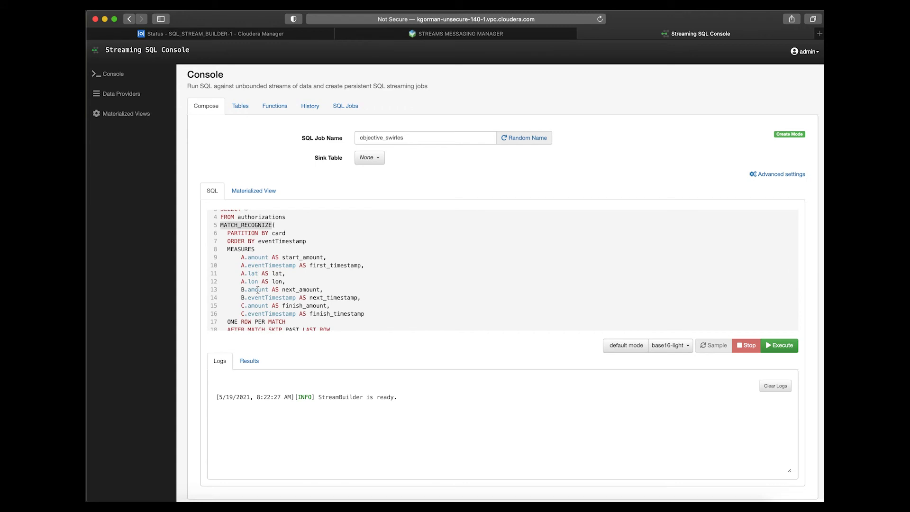
{"action": "scroll", "coordinate": [257, 290], "scroll_direction": "down", "scroll_amount": 1}
{"action": "double_click", "coordinate": [279, 229]}
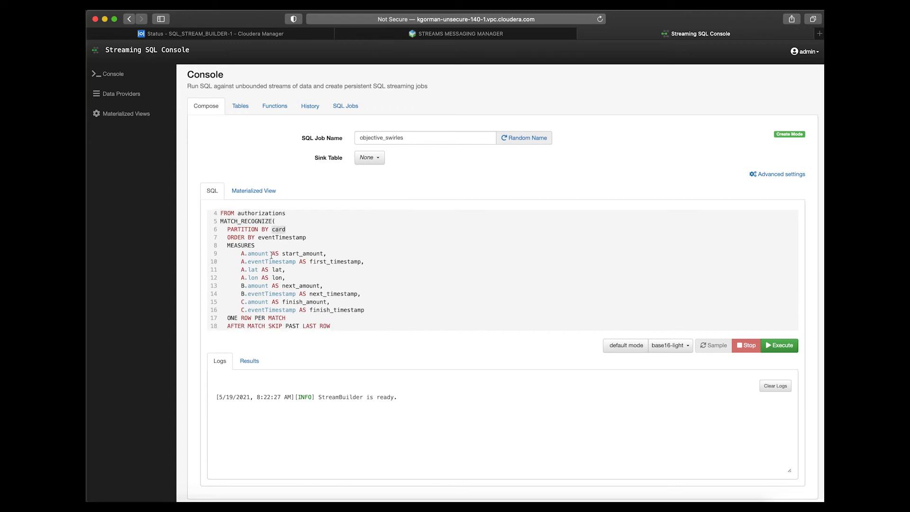
{"action": "scroll", "coordinate": [276, 294], "scroll_direction": "down", "scroll_amount": 1}
{"action": "double_click", "coordinate": [282, 229]}
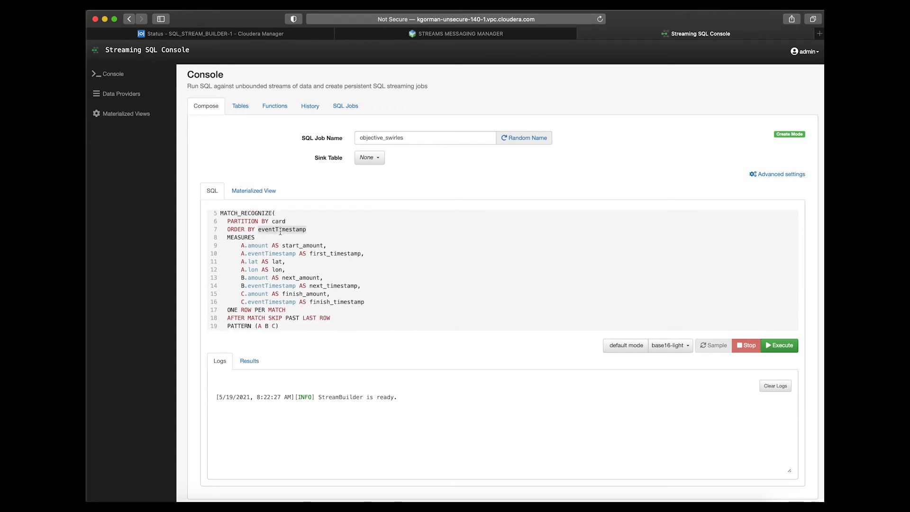
Examine the fraud query's A B C pattern, its one-minute interval and the amount thresholds in the DEFINE clause.
{"action": "scroll", "coordinate": [275, 306], "scroll_direction": "down", "scroll_amount": 3}
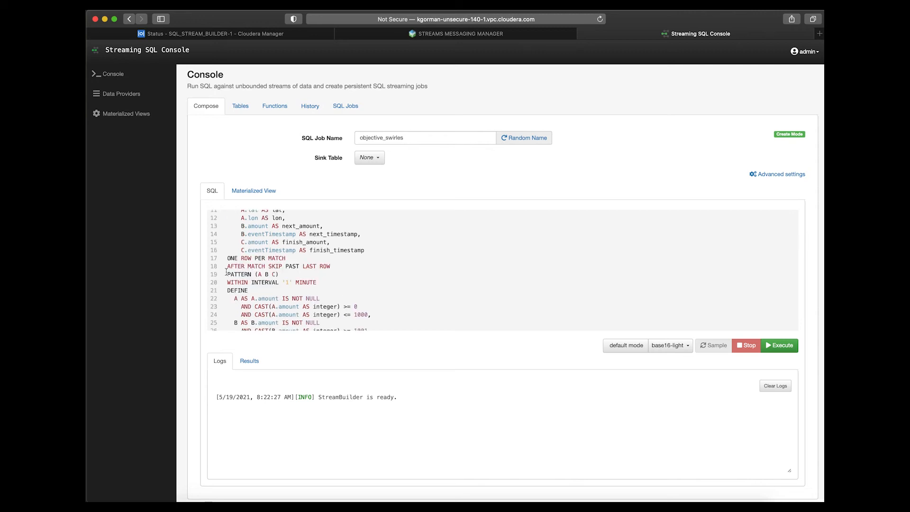
{"action": "double_click", "coordinate": [256, 273]}
{"action": "left_click_drag", "start_coordinate": [256, 274], "coordinate": [280, 275]}
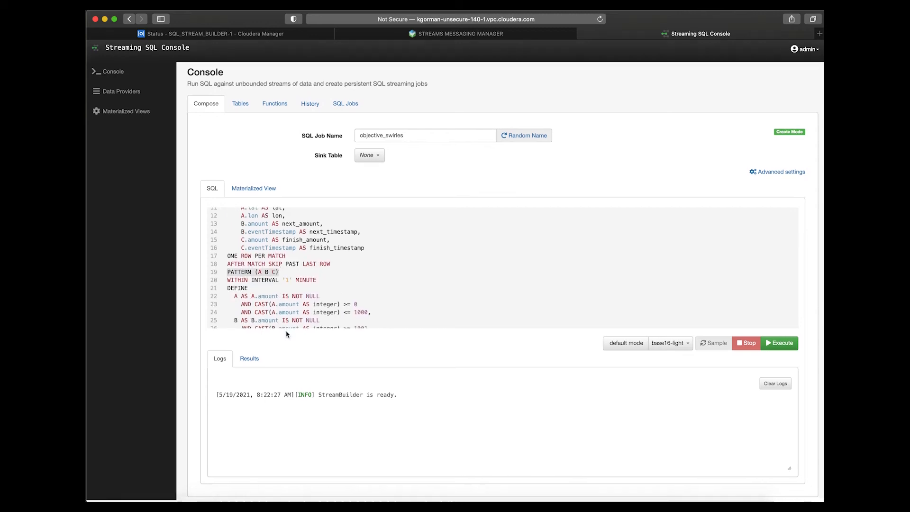
{"action": "scroll", "coordinate": [356, 317], "scroll_direction": "down", "scroll_amount": 1}
{"action": "scroll", "coordinate": [355, 314], "scroll_direction": "down", "scroll_amount": 2}
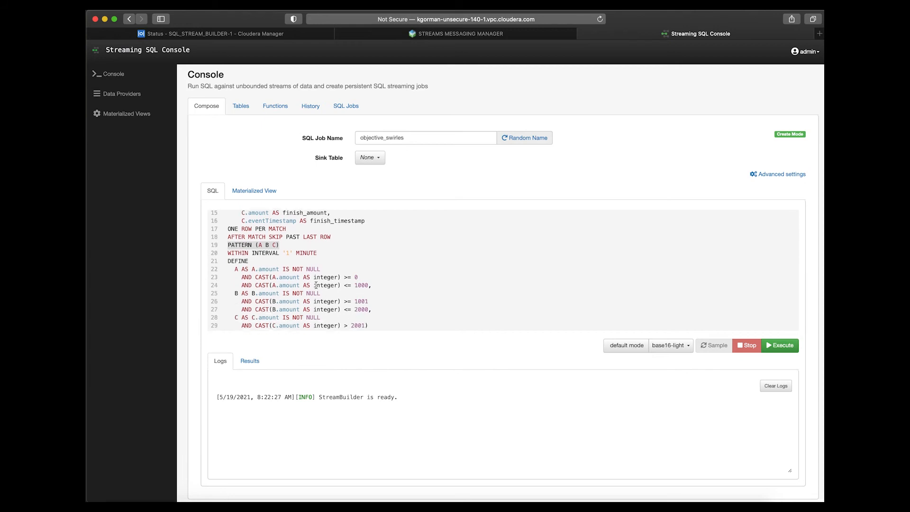
{"action": "left_click", "coordinate": [272, 252]}
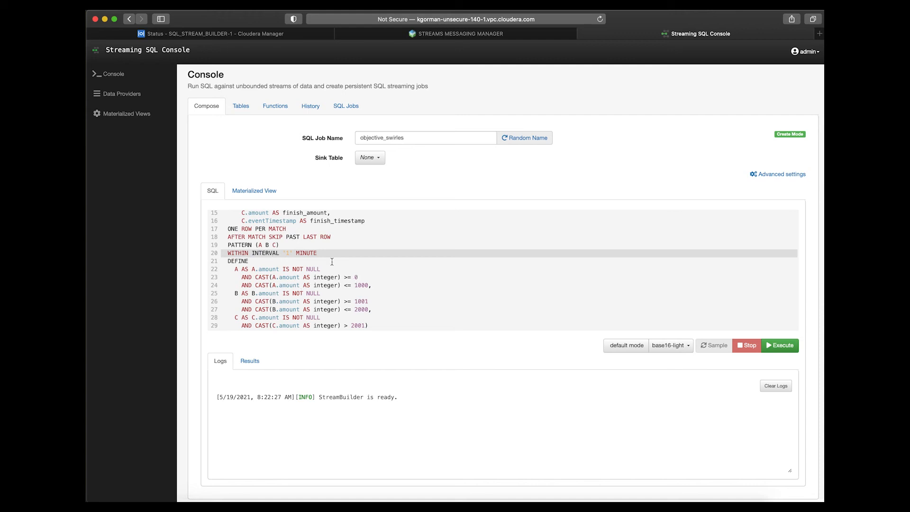
{"action": "left_click_drag", "start_coordinate": [358, 278], "coordinate": [354, 277]}
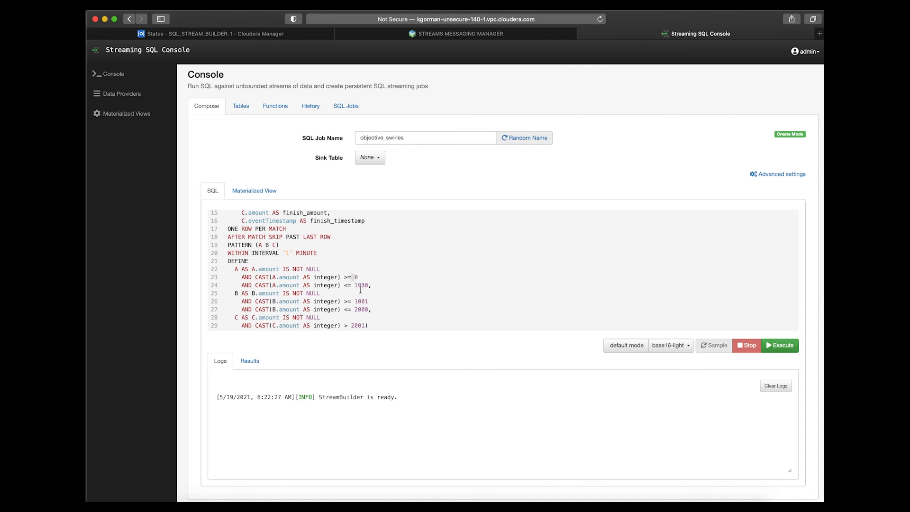
{"action": "double_click", "coordinate": [360, 285]}
{"action": "double_click", "coordinate": [360, 301]}
{"action": "scroll", "coordinate": [306, 254], "scroll_direction": "up", "scroll_amount": 5}
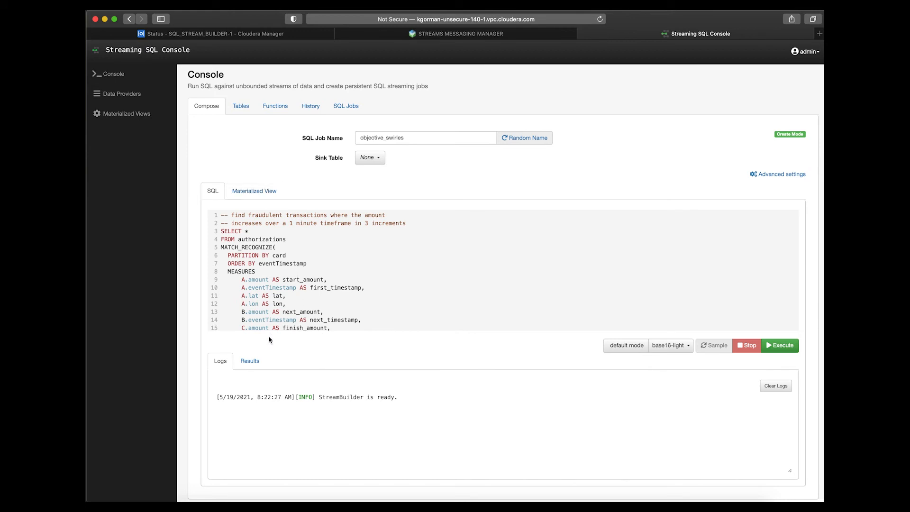
Check the available sink tables and add a new Apache Kafka table named fraud.
{"action": "left_click", "coordinate": [369, 157]}
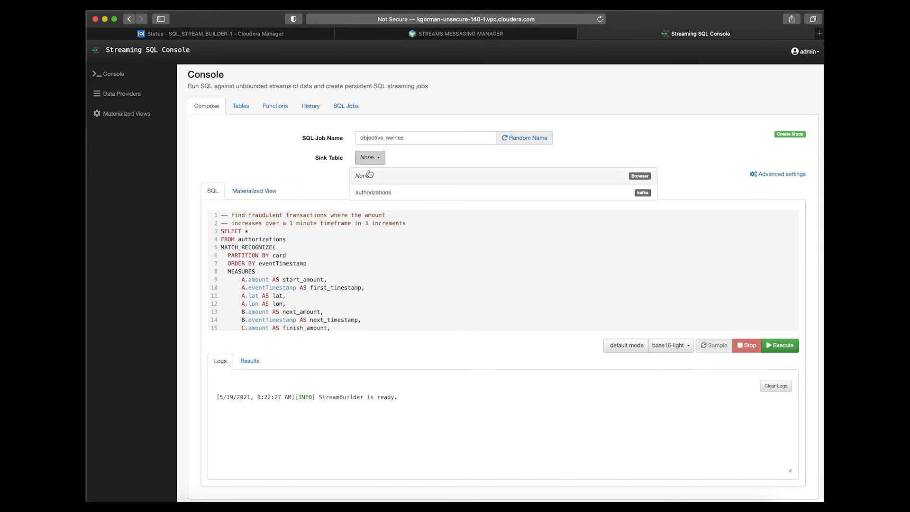
{"action": "left_click", "coordinate": [246, 113]}
{"action": "left_click", "coordinate": [469, 162]}
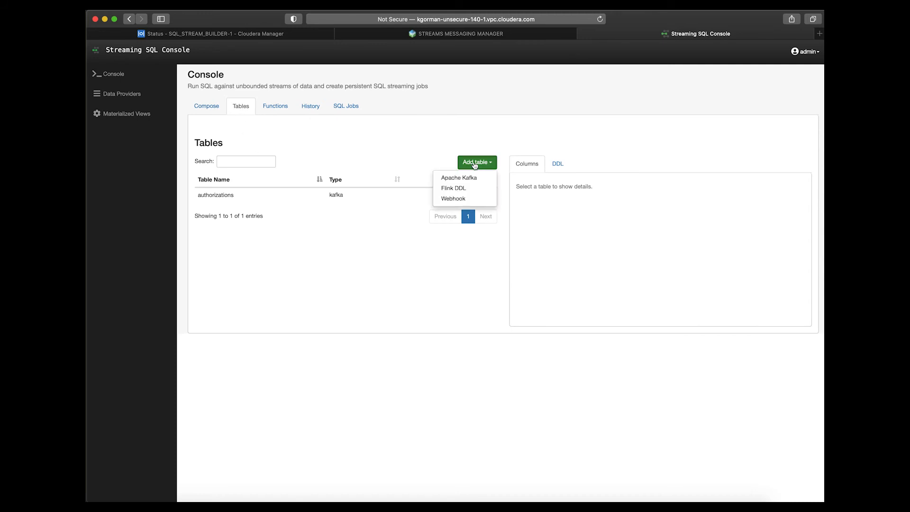
{"action": "left_click", "coordinate": [470, 177]}
{"action": "left_click", "coordinate": [360, 102]}
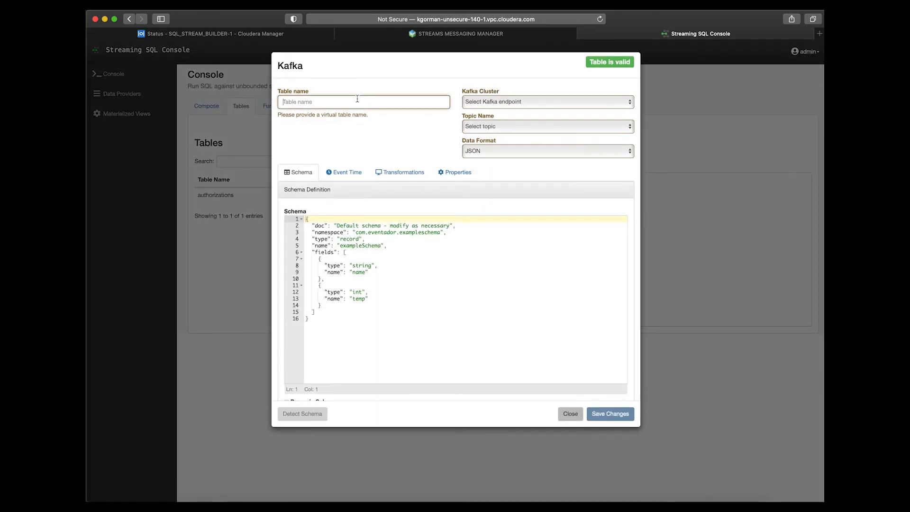
{"action": "type", "text": "fraud"}
Set the new fraud table's Kafka cluster to CDP Kafka and its topic to fraud.
{"action": "left_click", "coordinate": [507, 102]}
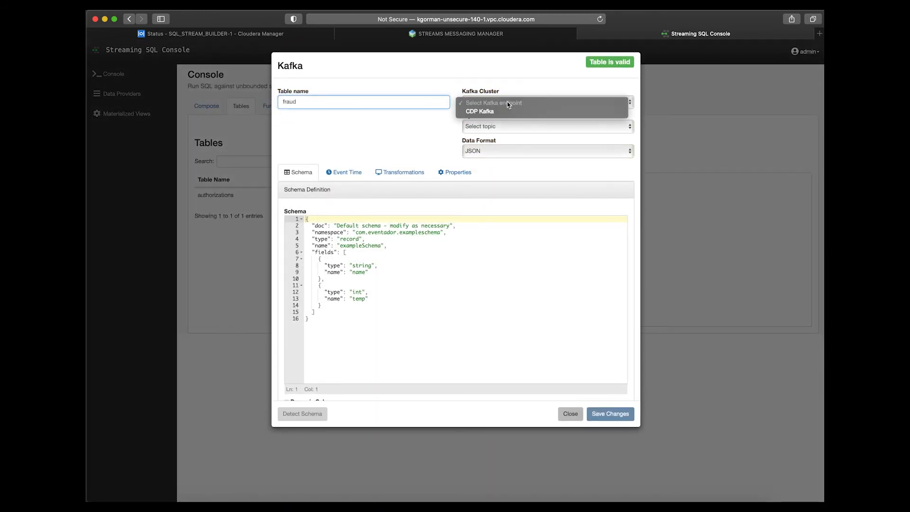
{"action": "left_click", "coordinate": [500, 112]}
{"action": "left_click", "coordinate": [487, 128]}
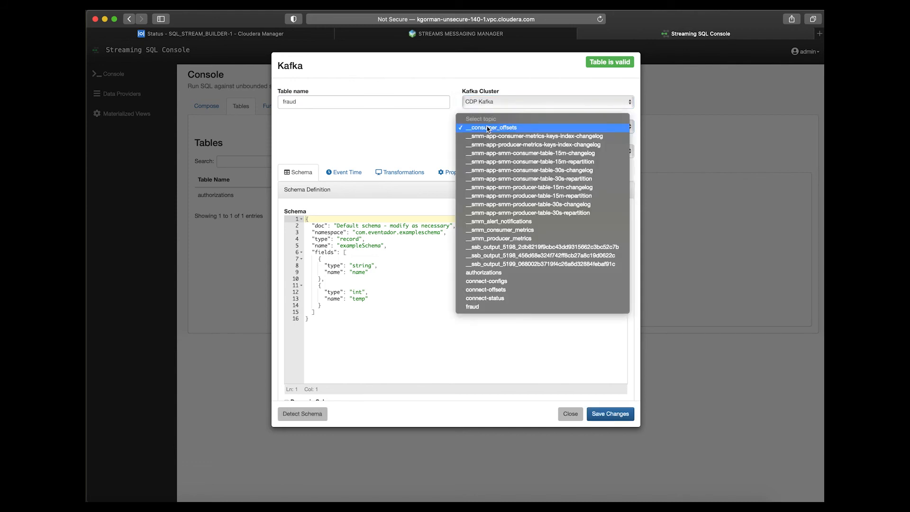
{"action": "left_click", "coordinate": [498, 306]}
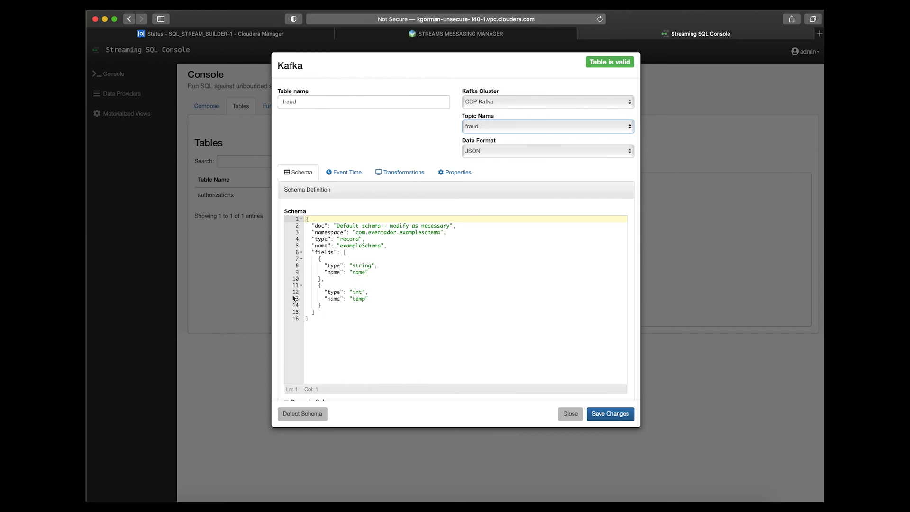
Enable Dynamic Schema for the new fraud table and save the table.
{"action": "scroll", "coordinate": [294, 298], "scroll_direction": "down", "scroll_amount": 2}
{"action": "left_click", "coordinate": [288, 375]}
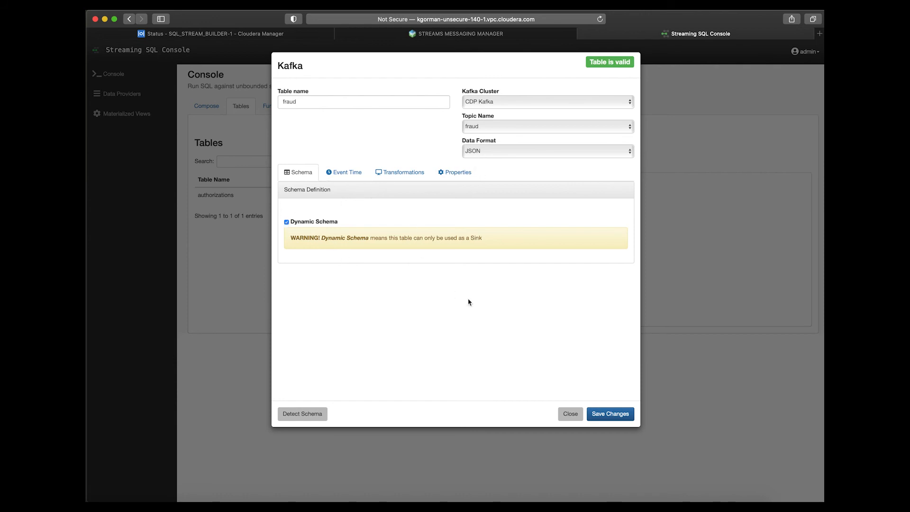
{"action": "left_click", "coordinate": [611, 413]}
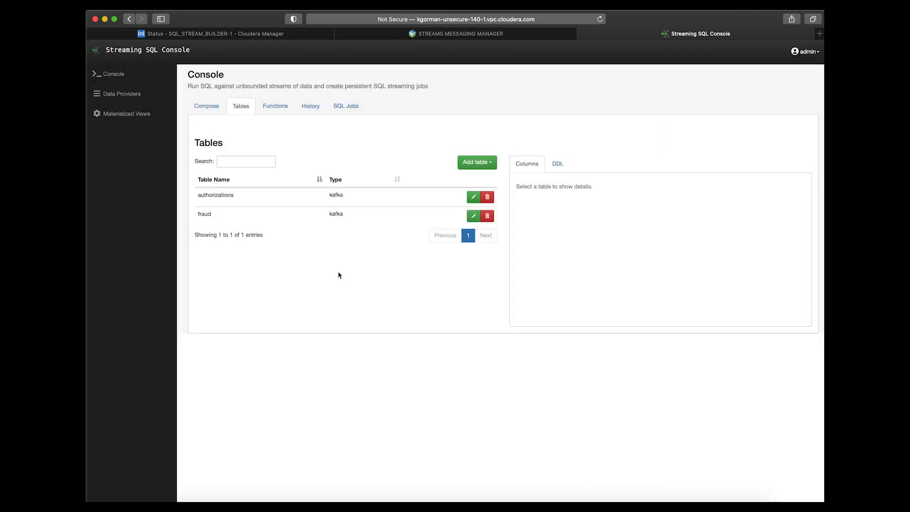
Return to composing the fraud query and set the SQL job's sink table to fraud.
{"action": "left_click", "coordinate": [207, 107]}
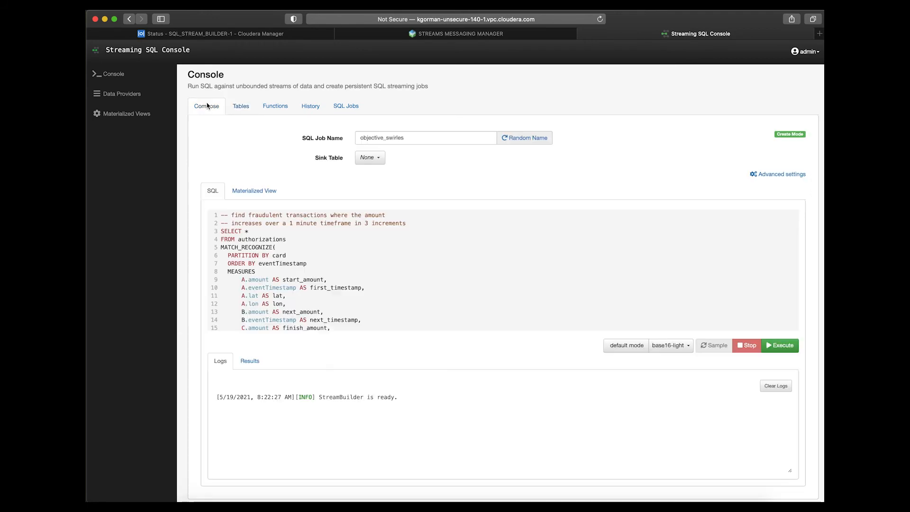
{"action": "left_click", "coordinate": [368, 157]}
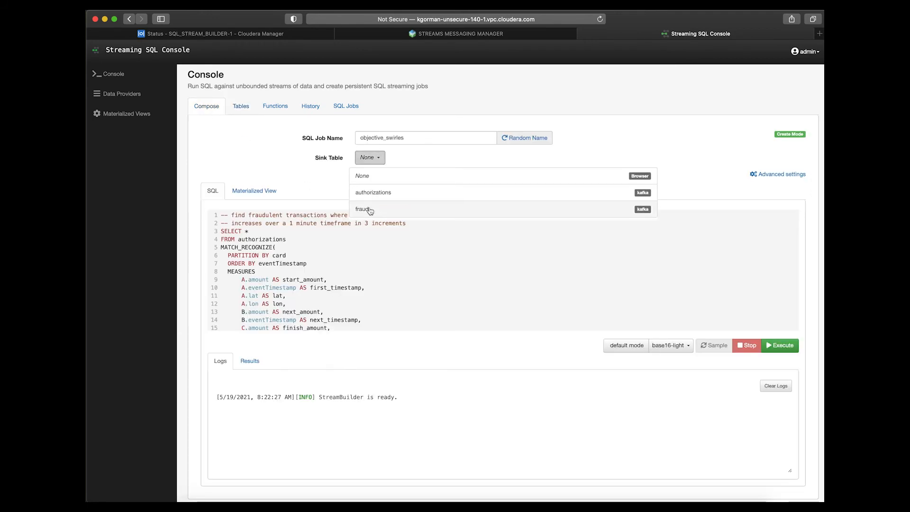
{"action": "left_click", "coordinate": [369, 208]}
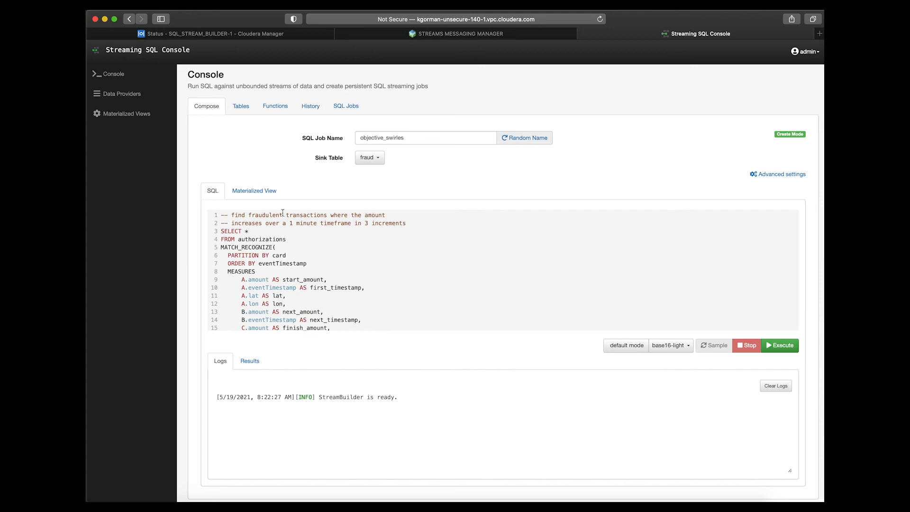
Configure the job's materialized view with card as primary key and the existing API key, and apply the configuration.
{"action": "left_click", "coordinate": [249, 193]}
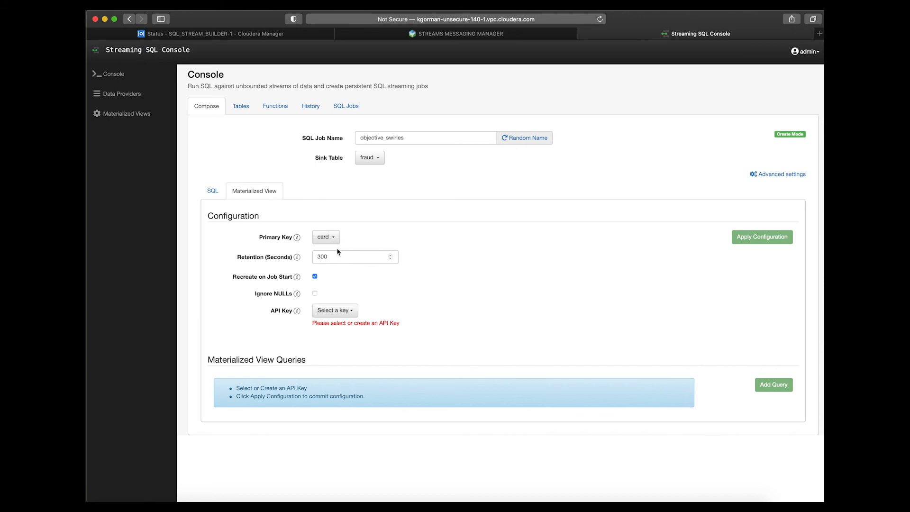
{"action": "left_click", "coordinate": [326, 237]}
{"action": "left_click", "coordinate": [326, 236]}
{"action": "left_click", "coordinate": [343, 310]}
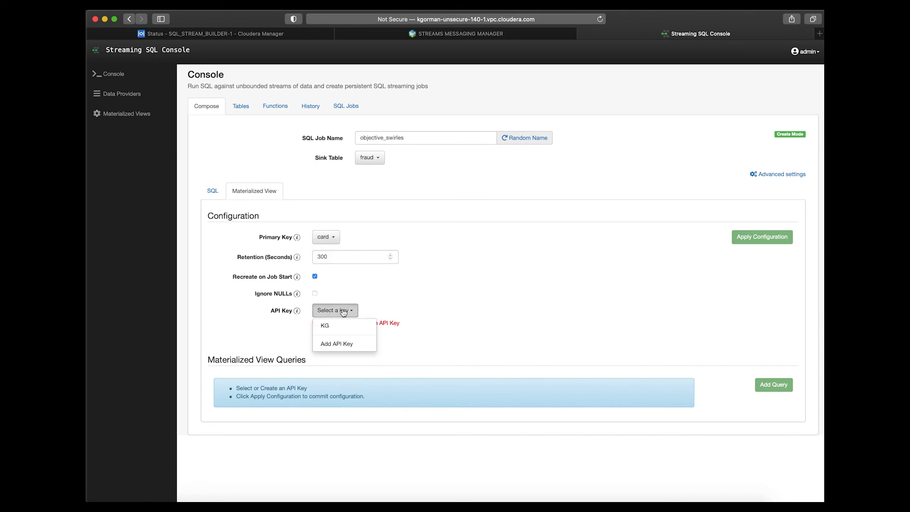
{"action": "left_click", "coordinate": [325, 326]}
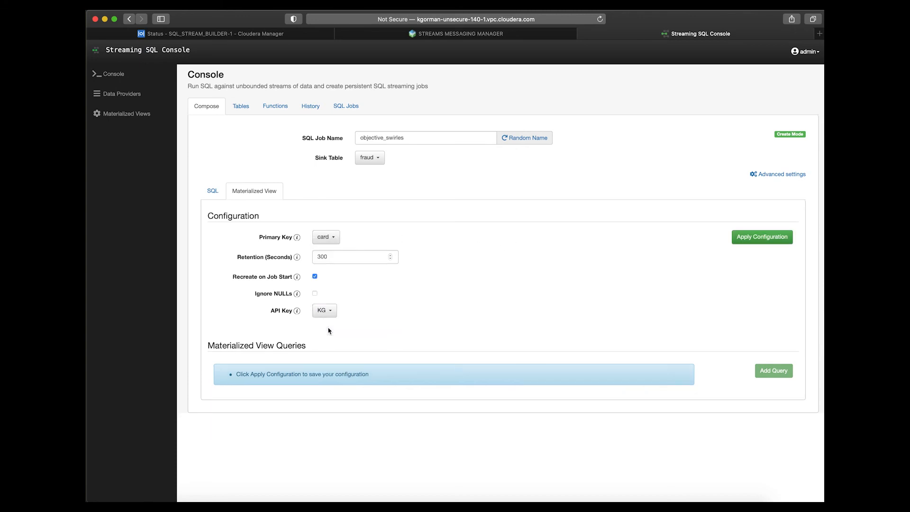
{"action": "left_click", "coordinate": [785, 241]}
{"action": "left_click", "coordinate": [765, 238]}
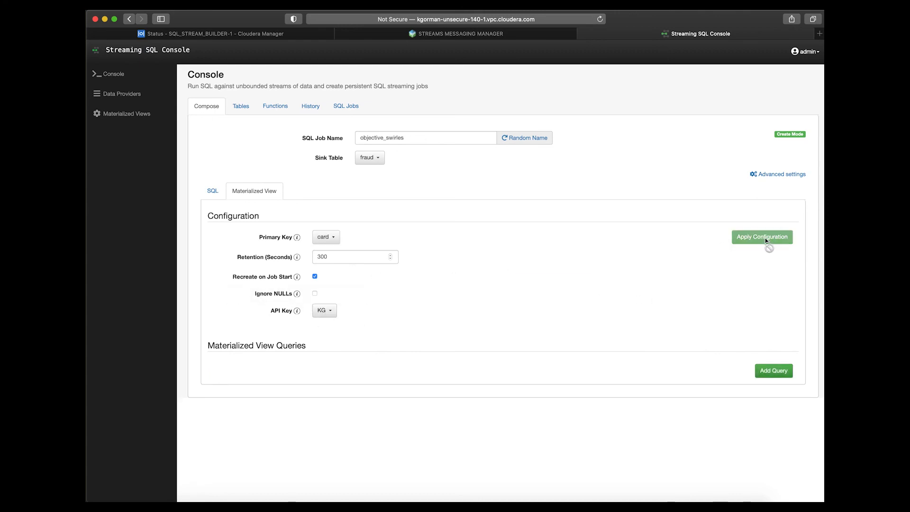
Add a materialized view query with the URL pattern fraud, include all columns, and save it.
{"action": "left_click", "coordinate": [766, 371]}
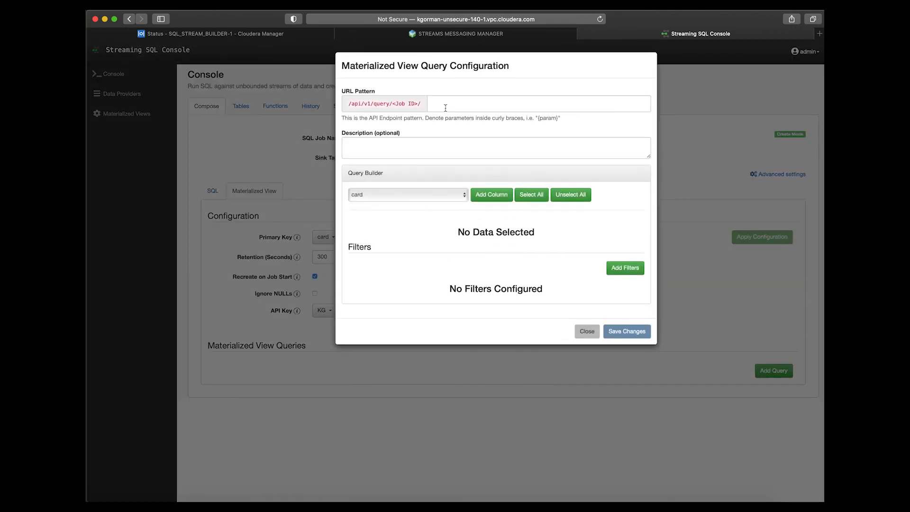
{"action": "left_click", "coordinate": [446, 108]}
{"action": "type", "text": "fraud"}
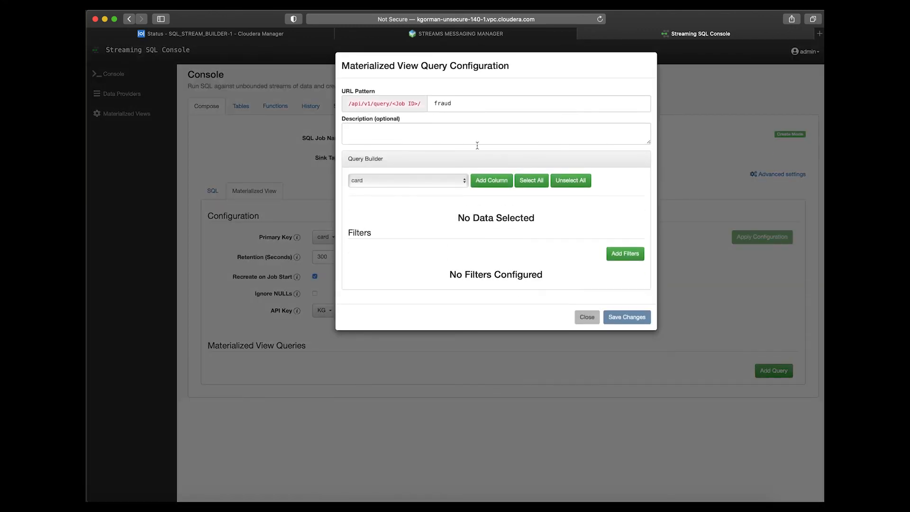
{"action": "left_click", "coordinate": [531, 180]}
{"action": "scroll", "coordinate": [476, 314], "scroll_direction": "down", "scroll_amount": 4}
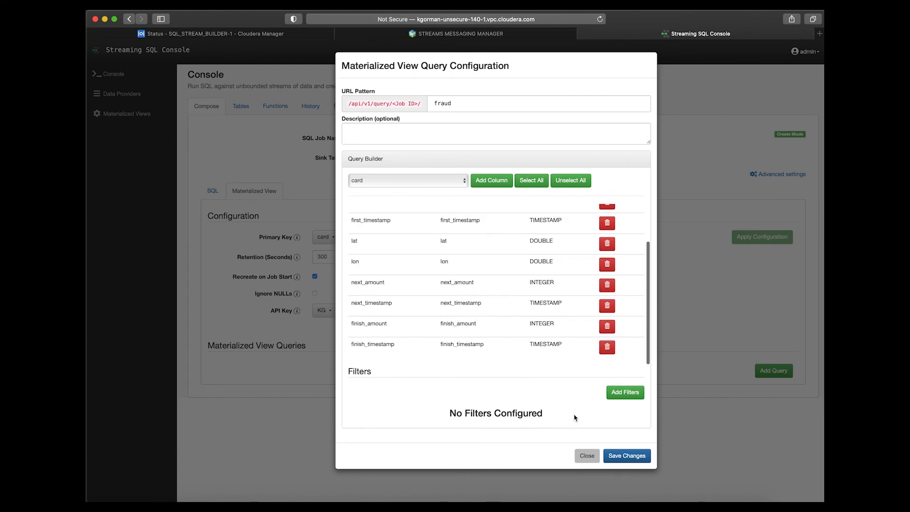
{"action": "left_click", "coordinate": [626, 455]}
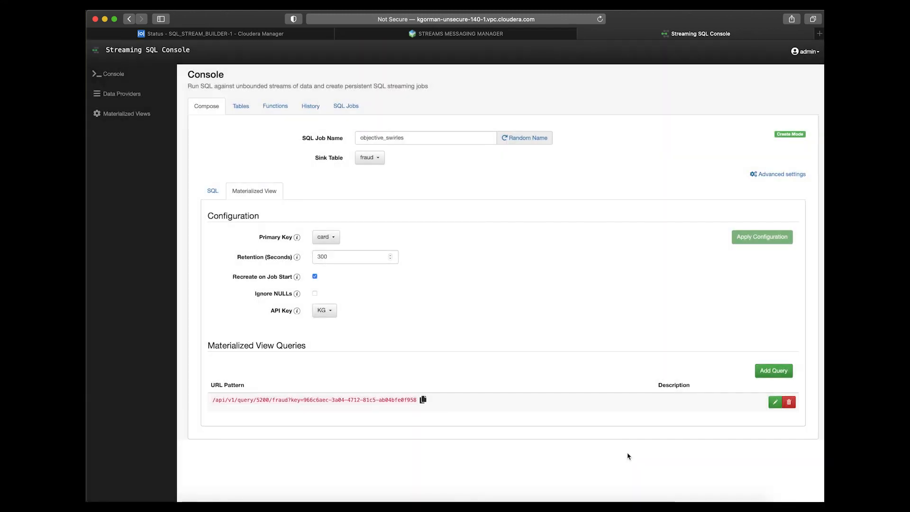
Return to the fraud SQL statement and execute the job.
{"action": "left_click", "coordinate": [212, 191]}
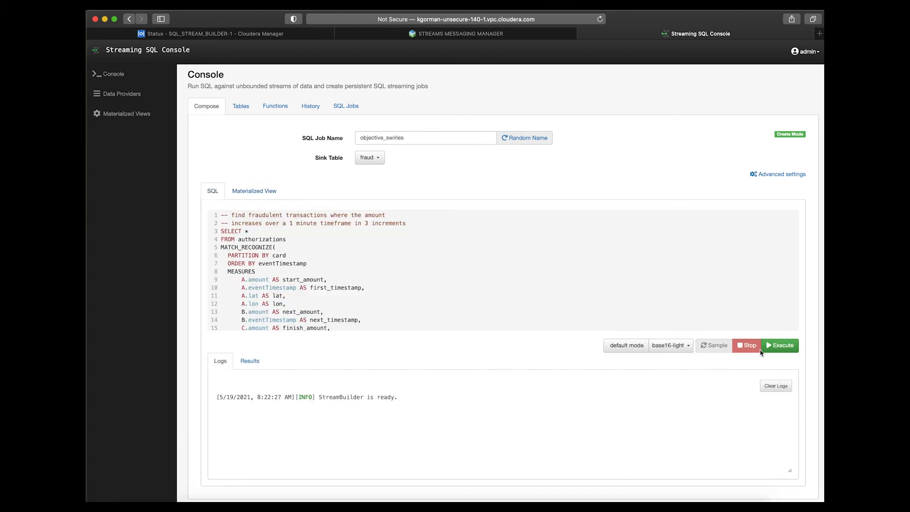
{"action": "left_click", "coordinate": [775, 345]}
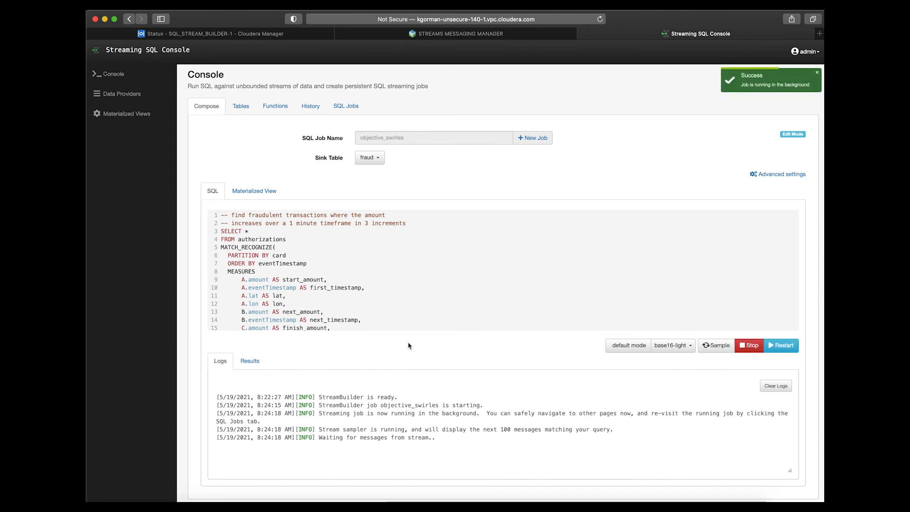
Open the running job in the Flink Dashboard and examine its job graph, checkpoints and exceptions.
{"action": "left_click", "coordinate": [340, 109]}
{"action": "left_click", "coordinate": [537, 159]}
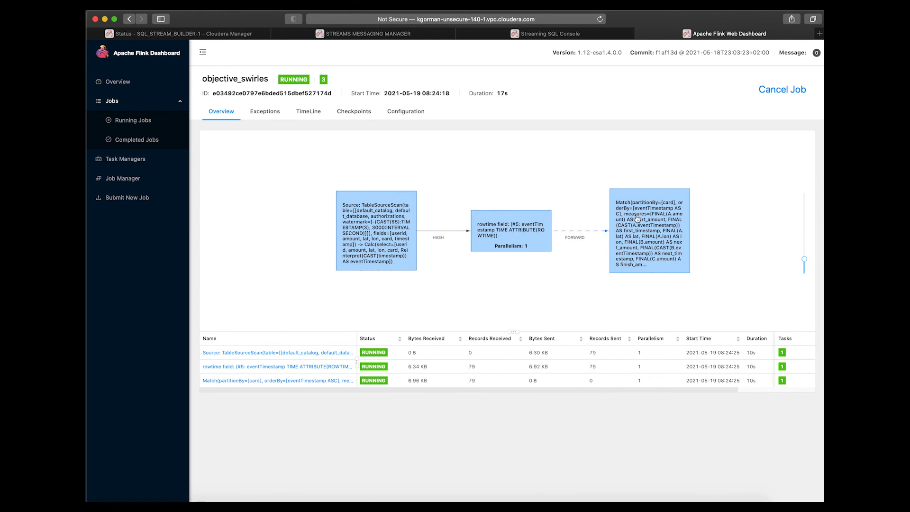
{"action": "left_click", "coordinate": [362, 115]}
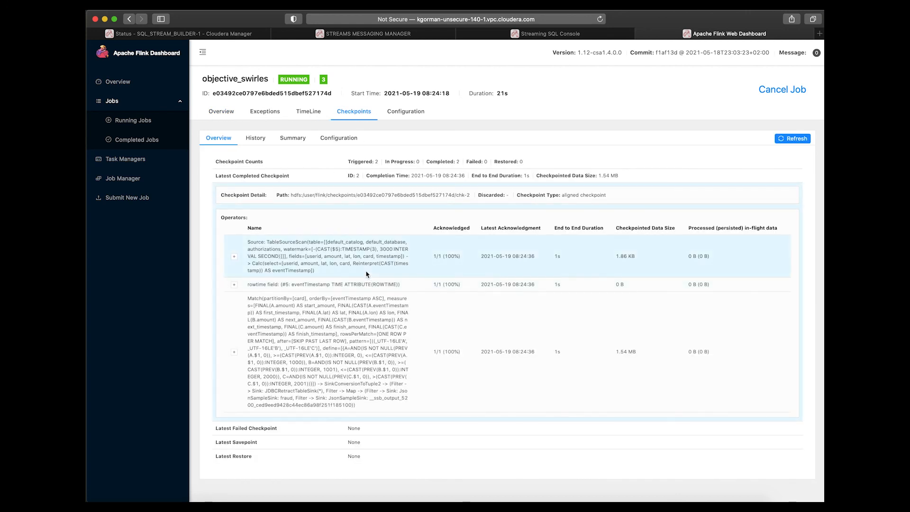
{"action": "left_click", "coordinate": [265, 114]}
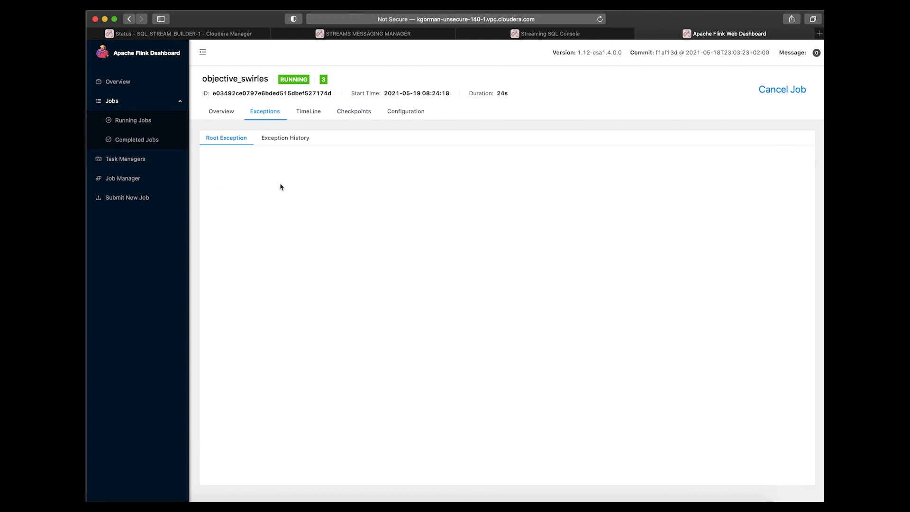
Switch back to Streaming SQL Console, check the job's sampled results, and open the materialized view's fraud endpoint.
{"action": "left_click", "coordinate": [540, 33]}
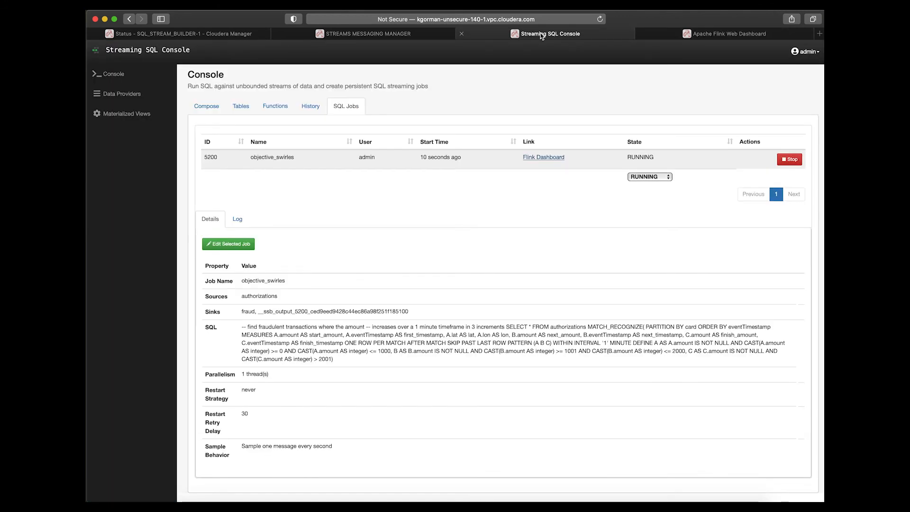
{"action": "left_click", "coordinate": [202, 113]}
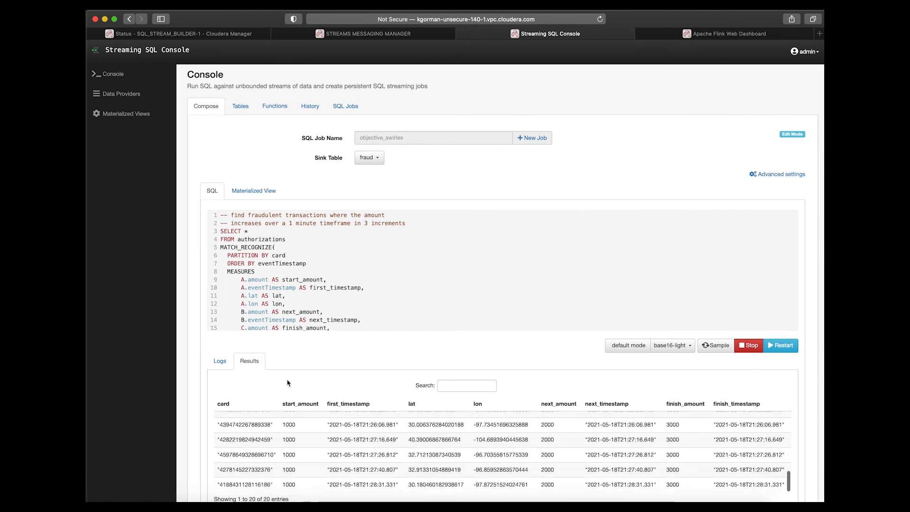
{"action": "left_click", "coordinate": [267, 194]}
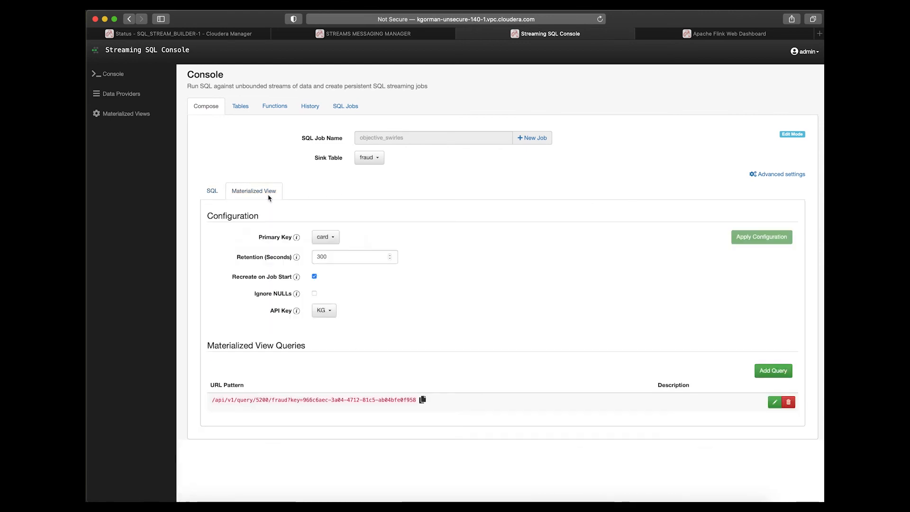
{"action": "left_click", "coordinate": [345, 400]}
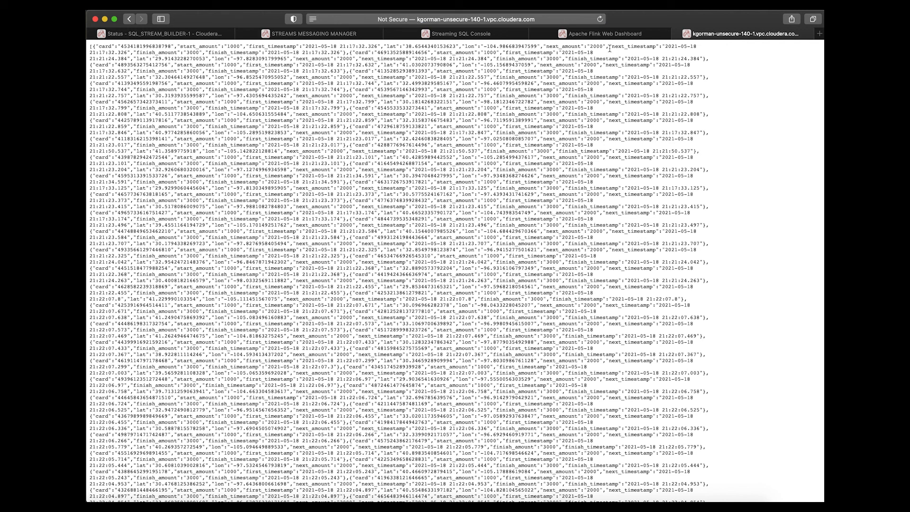
Switch to Streams Messaging Manager, search for the fraud topic, and examine its metrics and messages in the data explorer.
{"action": "left_click", "coordinate": [453, 34]}
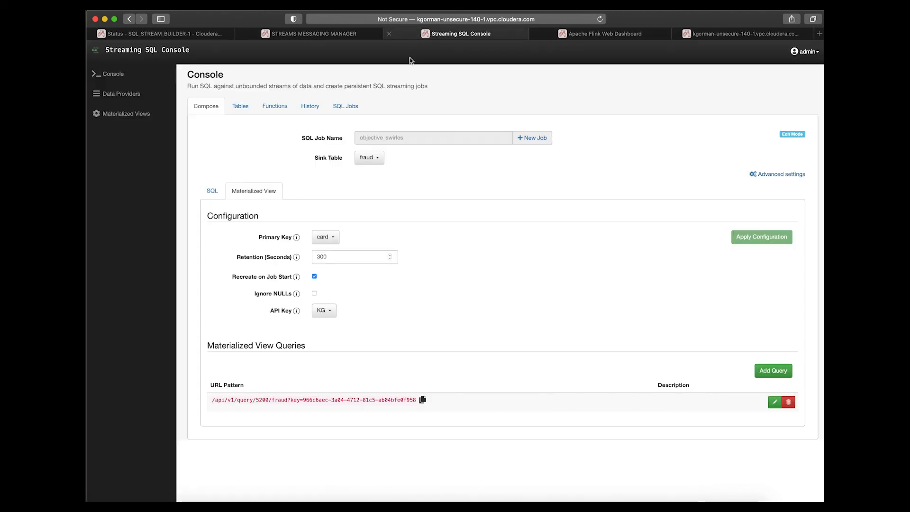
{"action": "left_click", "coordinate": [295, 35]}
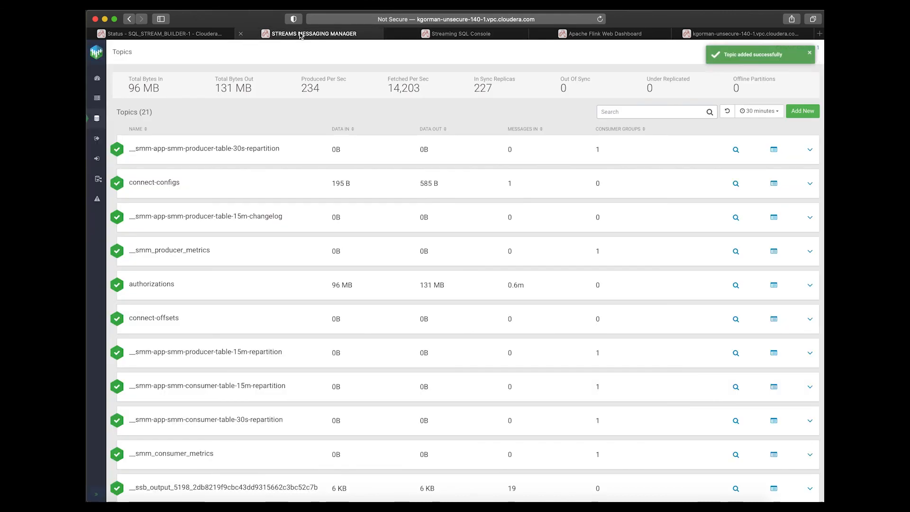
{"action": "left_click", "coordinate": [612, 111]}
{"action": "type", "text": "fraud"}
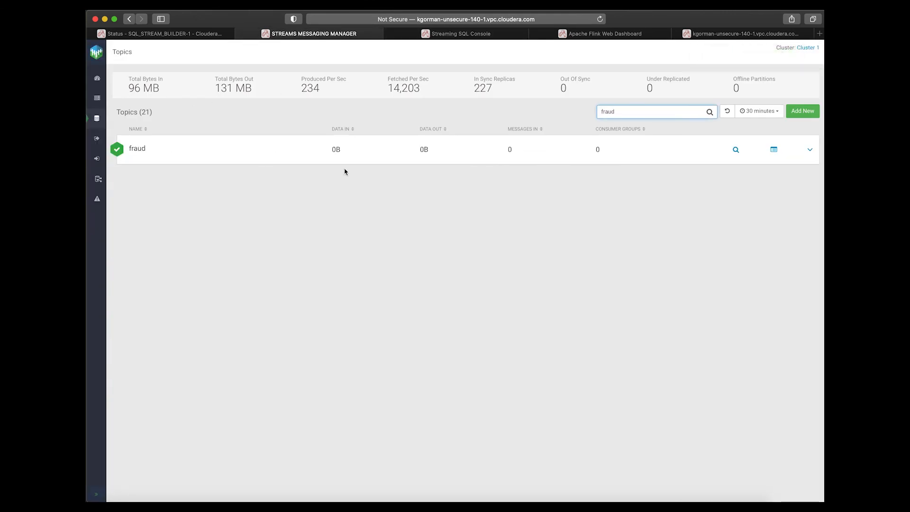
{"action": "left_click", "coordinate": [143, 145]}
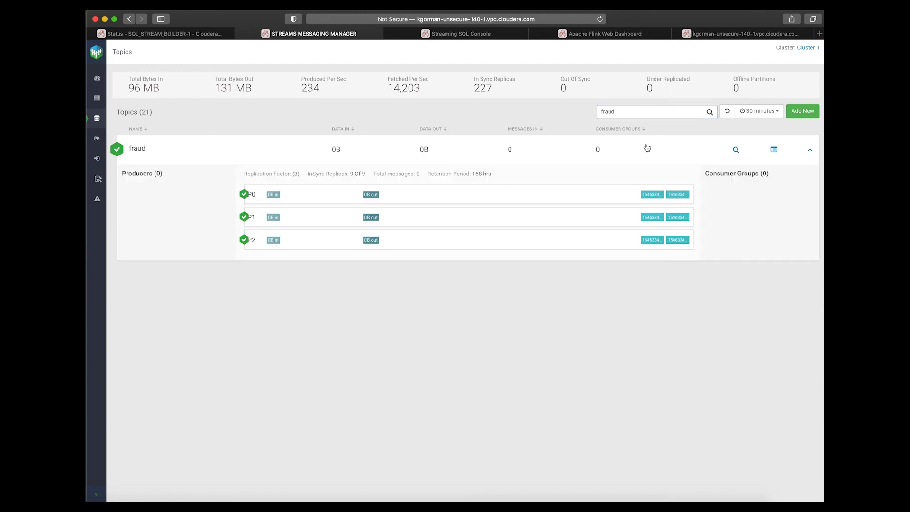
{"action": "left_click", "coordinate": [773, 149]}
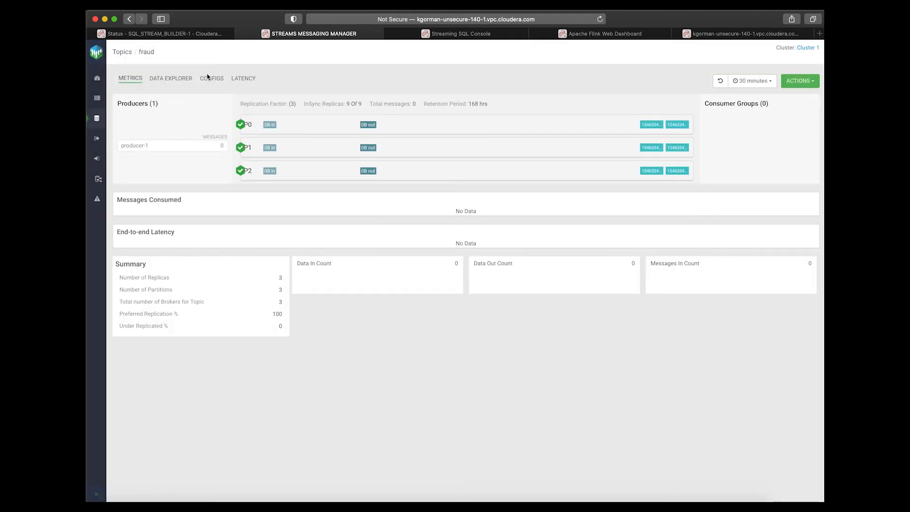
{"action": "left_click", "coordinate": [178, 80]}
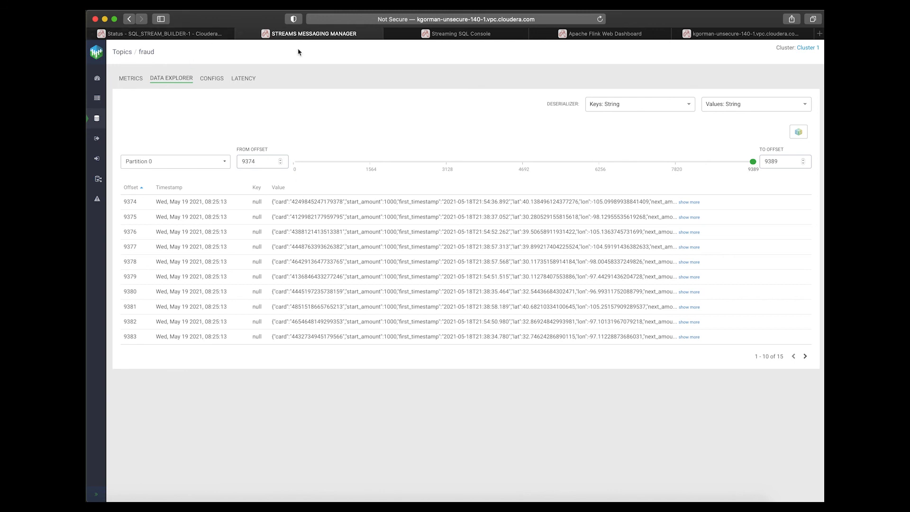
Revisit the materialized view configuration in Streaming SQL Console, and switch to Cloudera Manager's home page.
{"action": "left_click", "coordinate": [467, 36]}
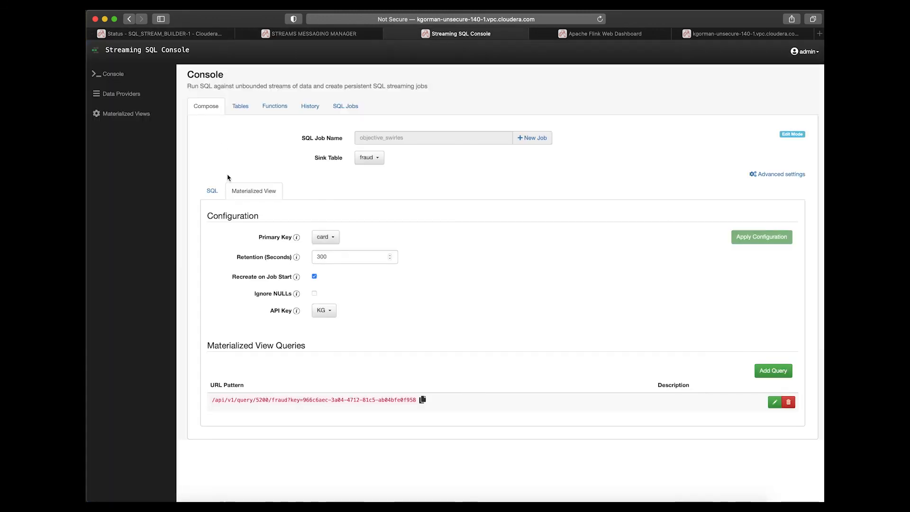
{"action": "left_click", "coordinate": [189, 34]}
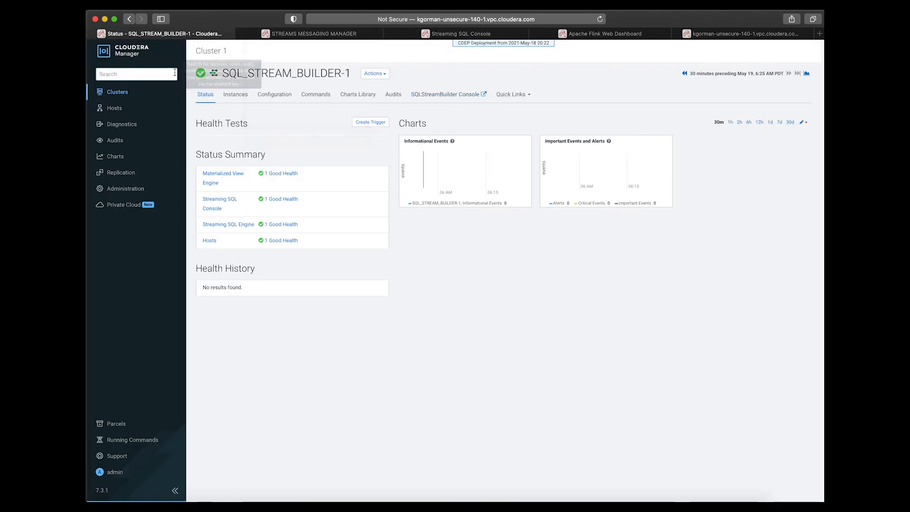
{"action": "left_click", "coordinate": [119, 56]}
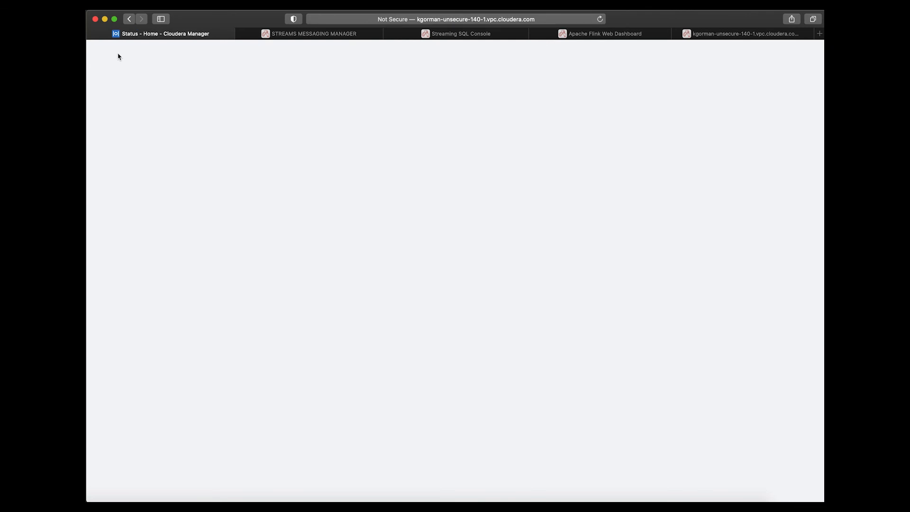